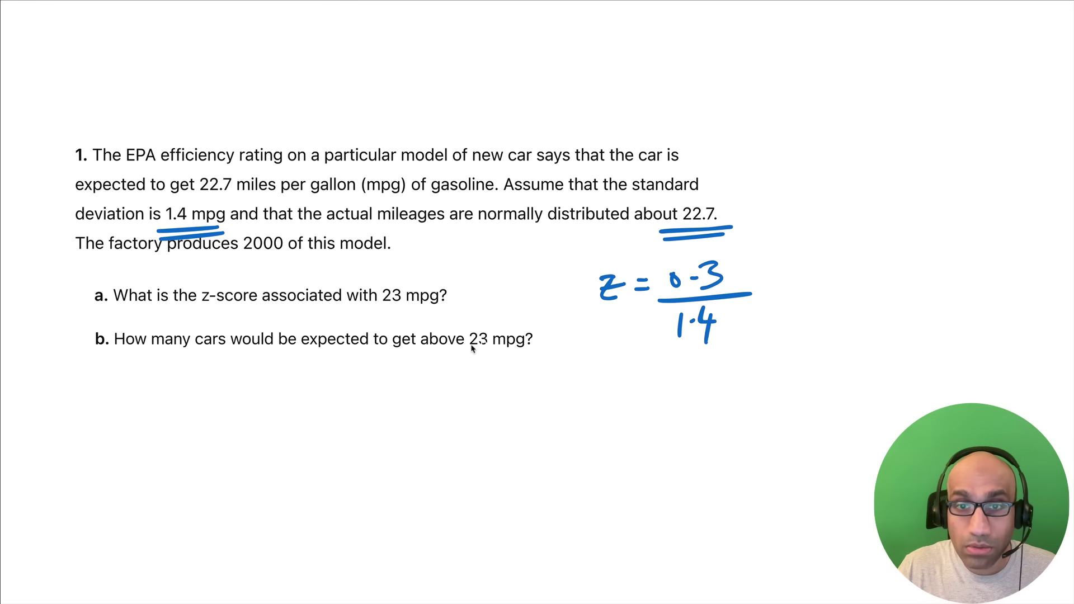
# Step: Underline 23 mpg in part b of the problem with two strokes
pyautogui.moveTo(471, 358)
pyautogui.mouseDown()
pyautogui.moveTo(531, 345)
pyautogui.moveTo(473, 362)
pyautogui.mouseUp()
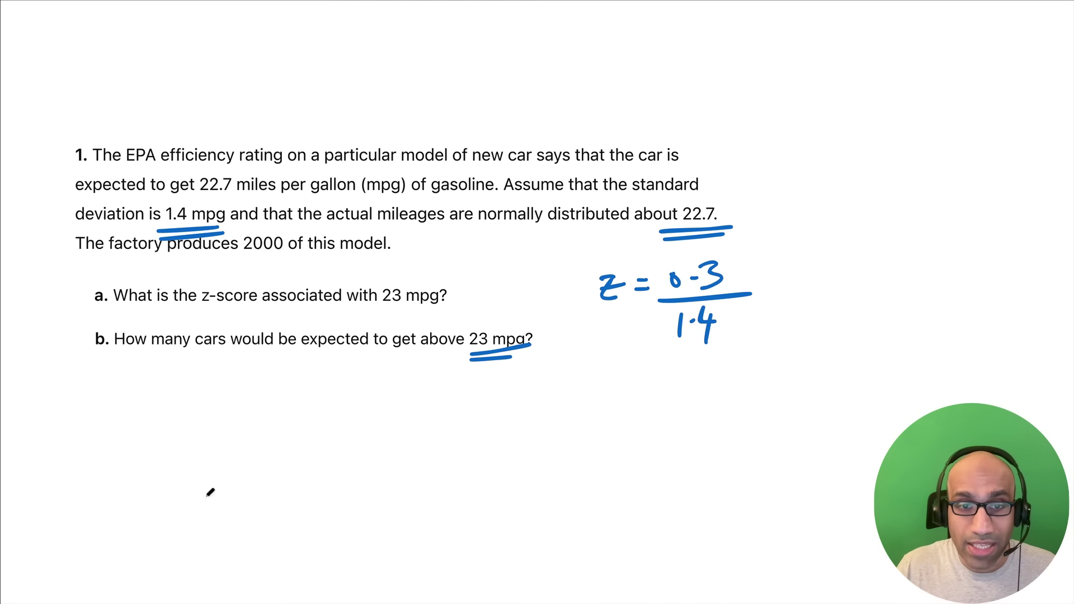
pyautogui.moveTo(143, 510)
pyautogui.mouseDown()
pyautogui.moveTo(206, 466)
pyautogui.moveTo(554, 460)
pyautogui.mouseUp()
pyautogui.hotkey('ctrl', 'z')
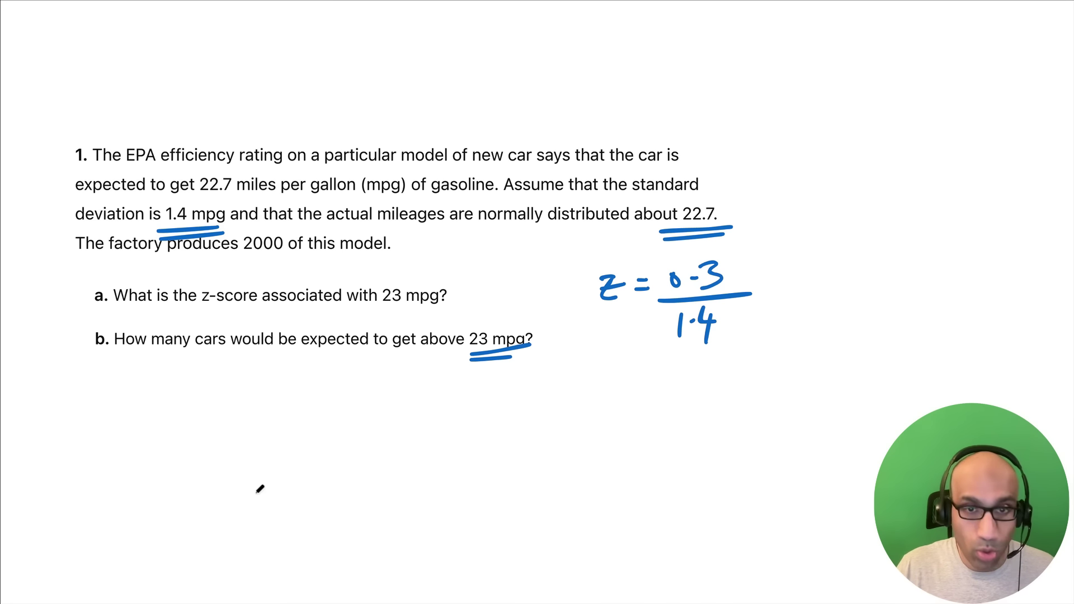
pyautogui.moveTo(160, 506)
pyautogui.mouseDown()
pyautogui.moveTo(559, 475)
pyautogui.moveTo(666, 504)
pyautogui.mouseUp()
pyautogui.hotkey('ctrl', 'z')
# Step: Sketch a bell curve below part b with a horizontal baseline and a vertical centre line labelled 22.7
pyautogui.moveTo(108, 499); pyautogui.dragTo(634, 487)
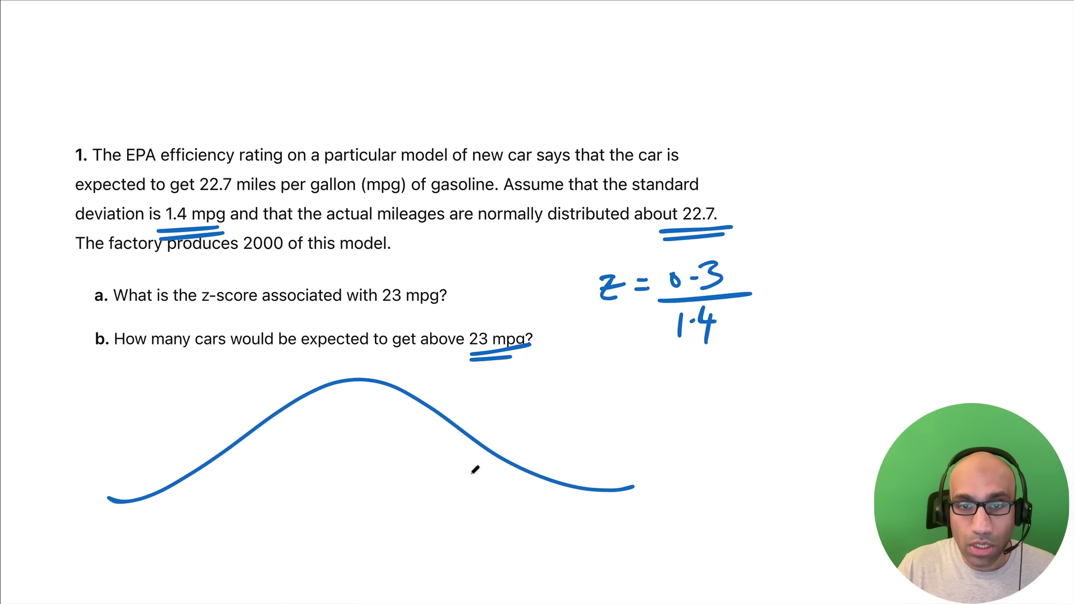
pyautogui.moveTo(106, 526); pyautogui.dragTo(704, 526)
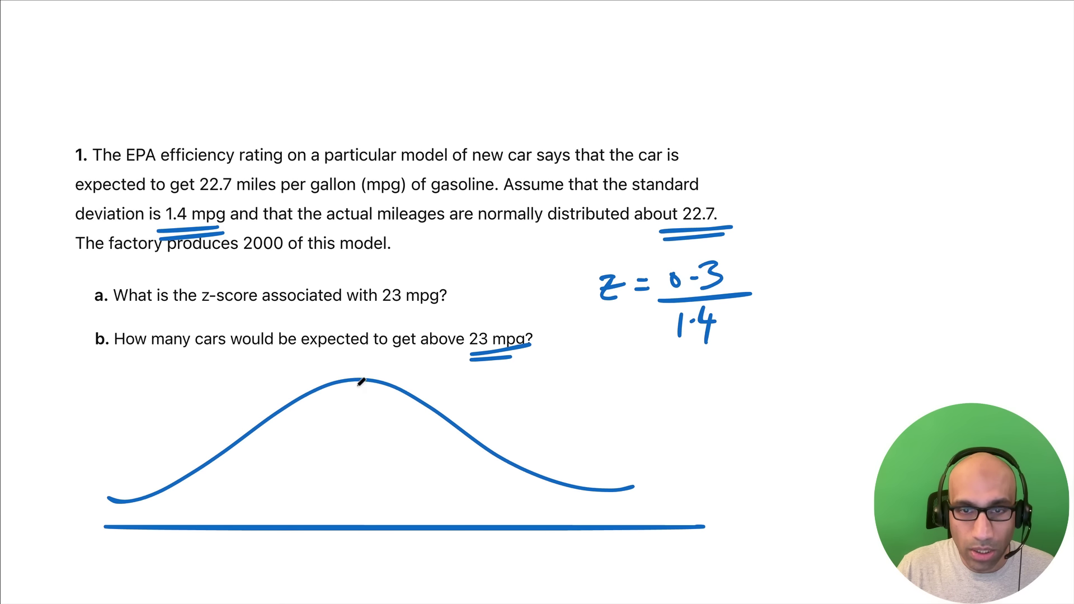
pyautogui.moveTo(358, 381)
pyautogui.mouseDown()
pyautogui.moveTo(362, 560)
pyautogui.moveTo(392, 568)
pyautogui.mouseUp()
pyautogui.moveTo(393, 552); pyautogui.dragTo(394, 572)
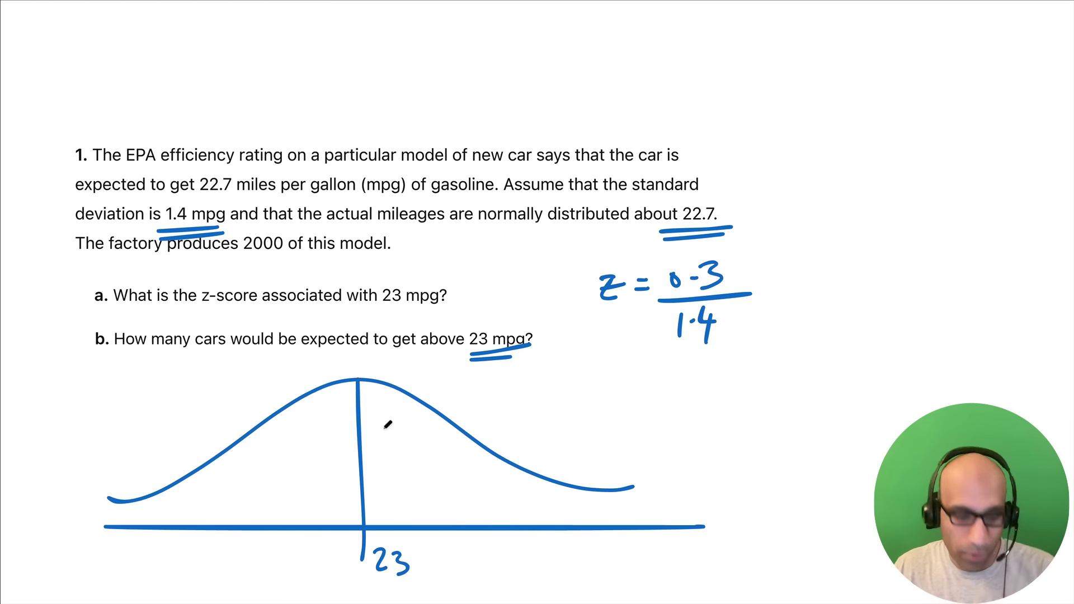
pyautogui.hotkey('ctrl', 'z')
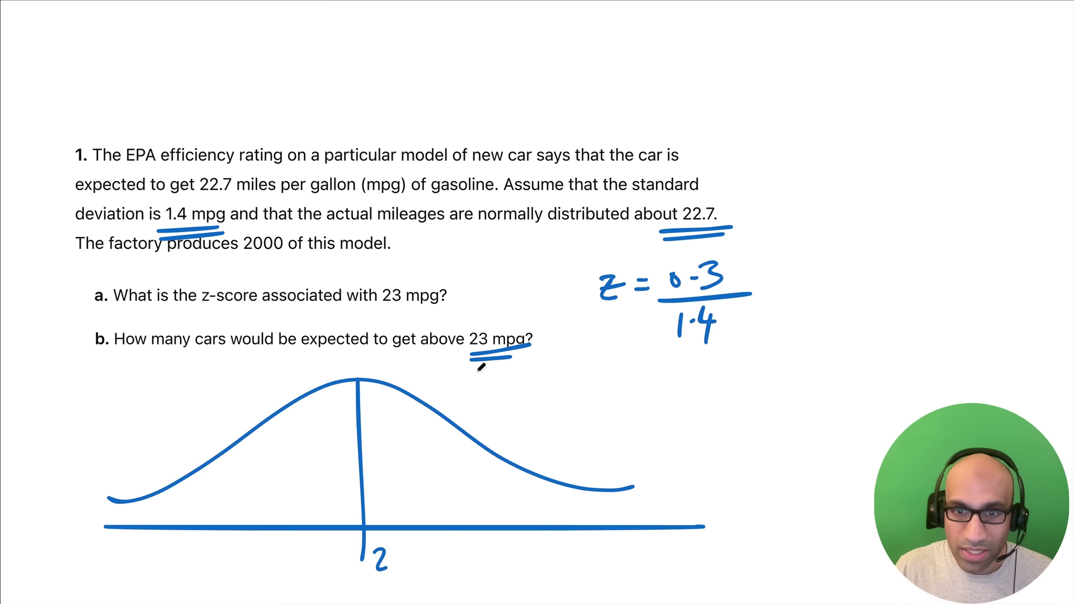
pyautogui.click(412, 566)
pyautogui.moveTo(392, 552); pyautogui.dragTo(430, 573)
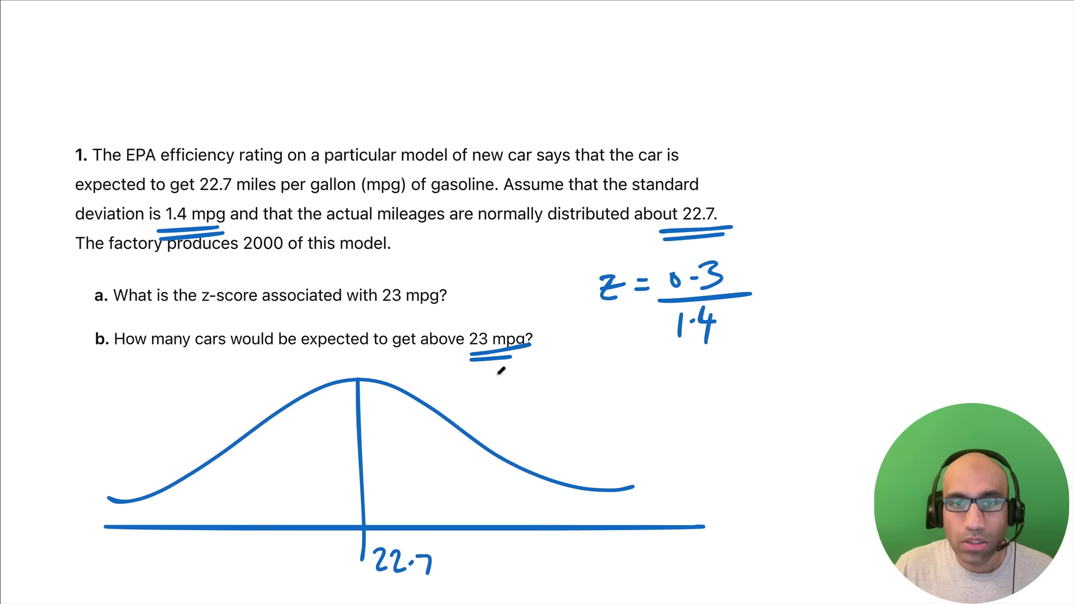
# Step: Draw an arrow beside the bell curve pointing to a handwritten z
pyautogui.moveTo(628, 412); pyautogui.dragTo(711, 403)
pyautogui.moveTo(696, 395); pyautogui.dragTo(716, 417)
pyautogui.moveTo(779, 385)
pyautogui.mouseDown()
pyautogui.moveTo(785, 404)
pyautogui.moveTo(802, 399)
pyautogui.mouseUp()
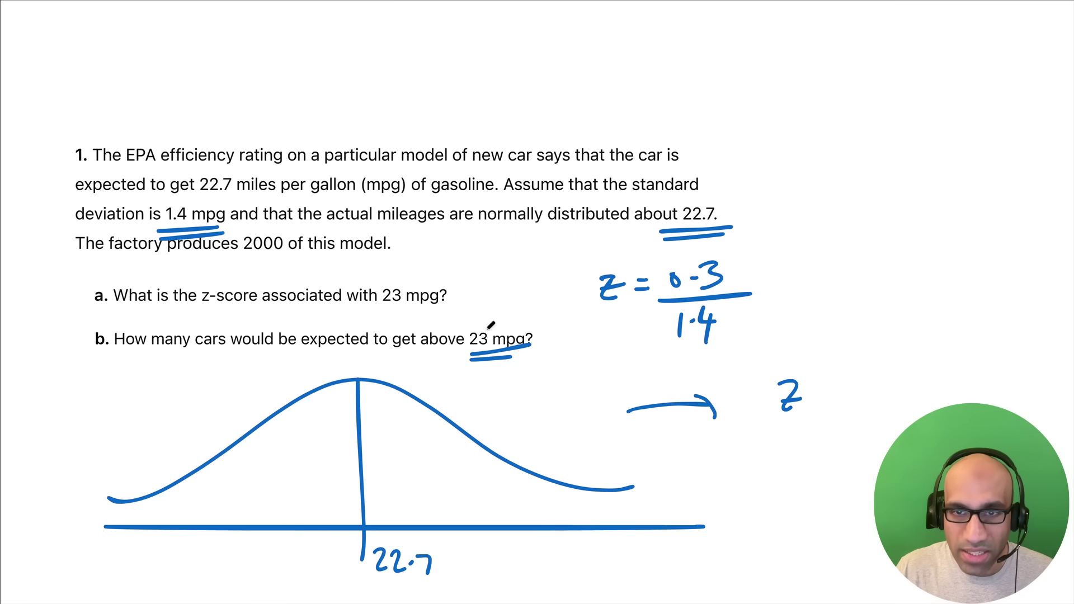
# Step: Circle 23 mpg in part b and underline the 22.7 mean in the problem text again
pyautogui.moveTo(501, 317)
pyautogui.mouseDown()
pyautogui.moveTo(545, 329)
pyautogui.moveTo(483, 300)
pyautogui.moveTo(527, 356)
pyautogui.mouseUp()
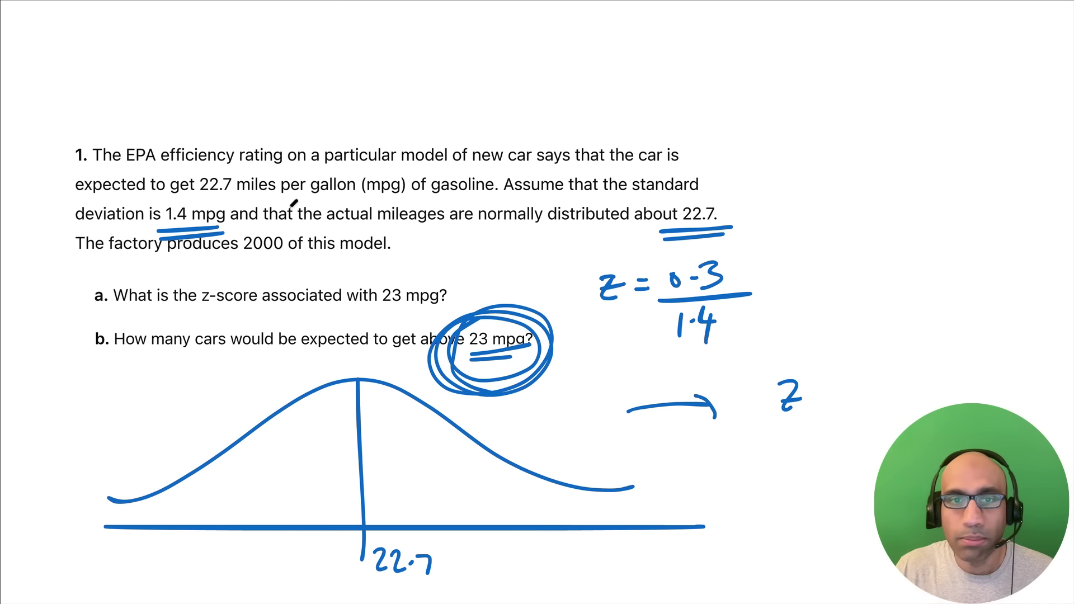
pyautogui.moveTo(666, 227); pyautogui.dragTo(721, 224)
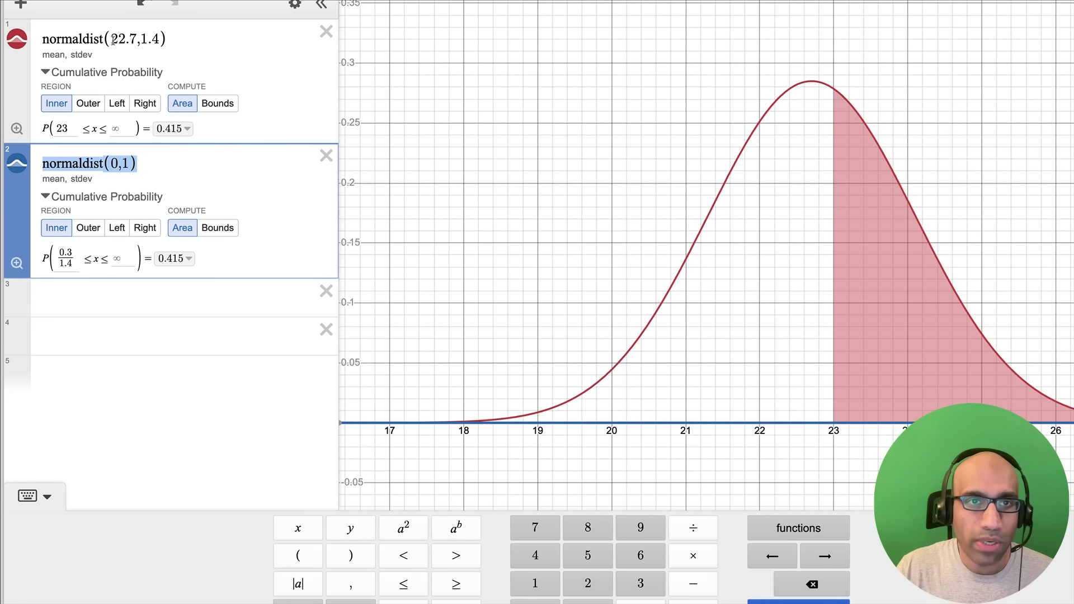
# Step: Switch to Desmos and review the parameters and probability bounds of the normaldist(22.7,1.4) and normaldist(0,1) expressions
pyautogui.moveTo(113, 41)
pyautogui.mouseDown()
pyautogui.moveTo(160, 39)
pyautogui.moveTo(112, 39)
pyautogui.moveTo(141, 40)
pyautogui.mouseUp()
pyautogui.moveTo(75, 128); pyautogui.dragTo(58, 128)
pyautogui.click(124, 128)
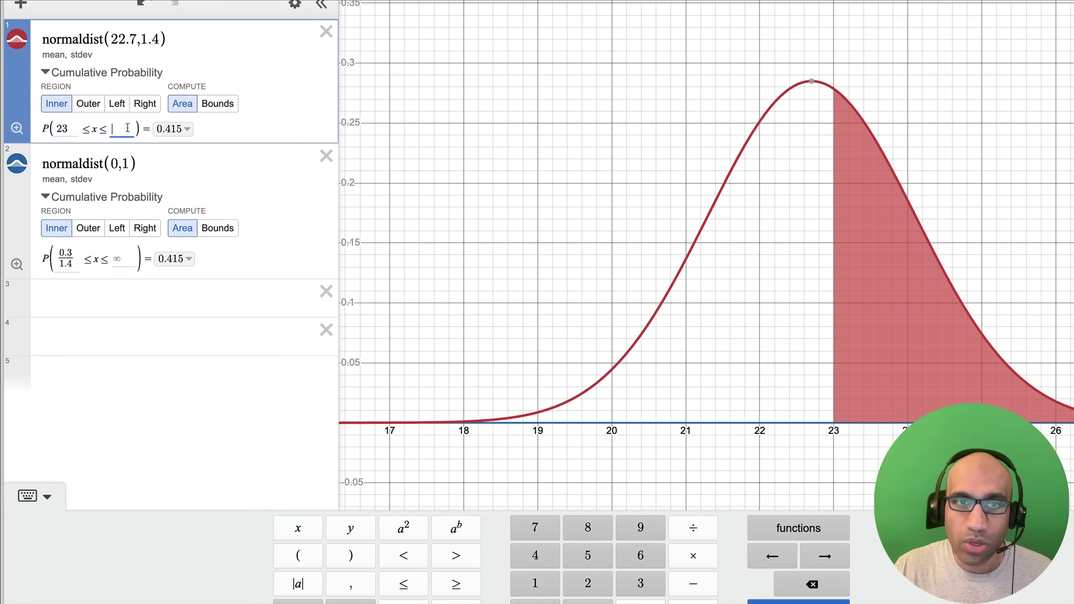
pyautogui.press('Tab')
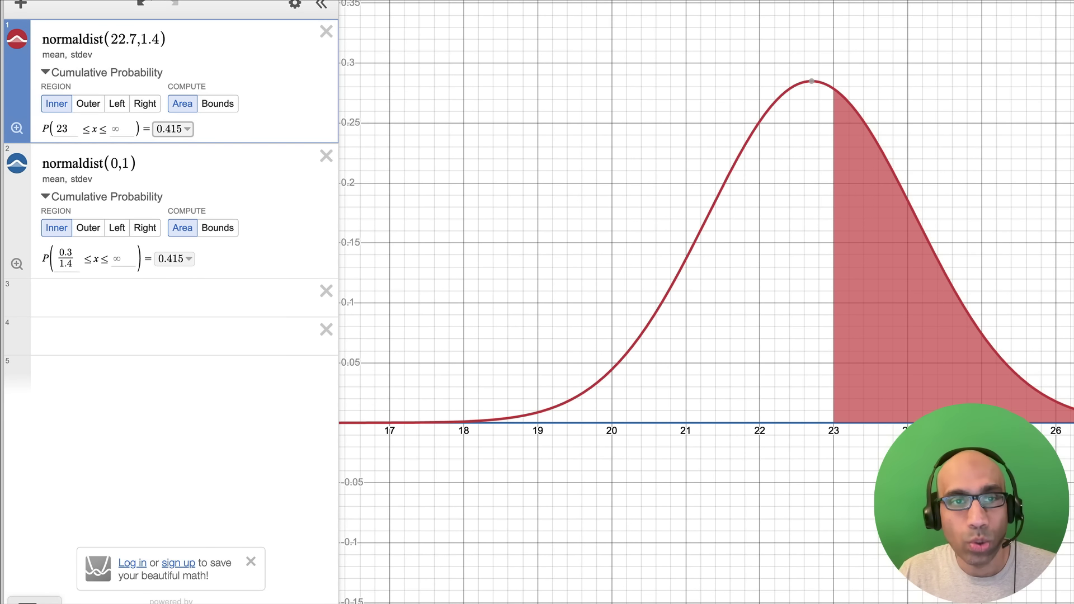
pyautogui.moveTo(119, 164); pyautogui.dragTo(129, 163)
pyautogui.moveTo(76, 259); pyautogui.dragTo(57, 259)
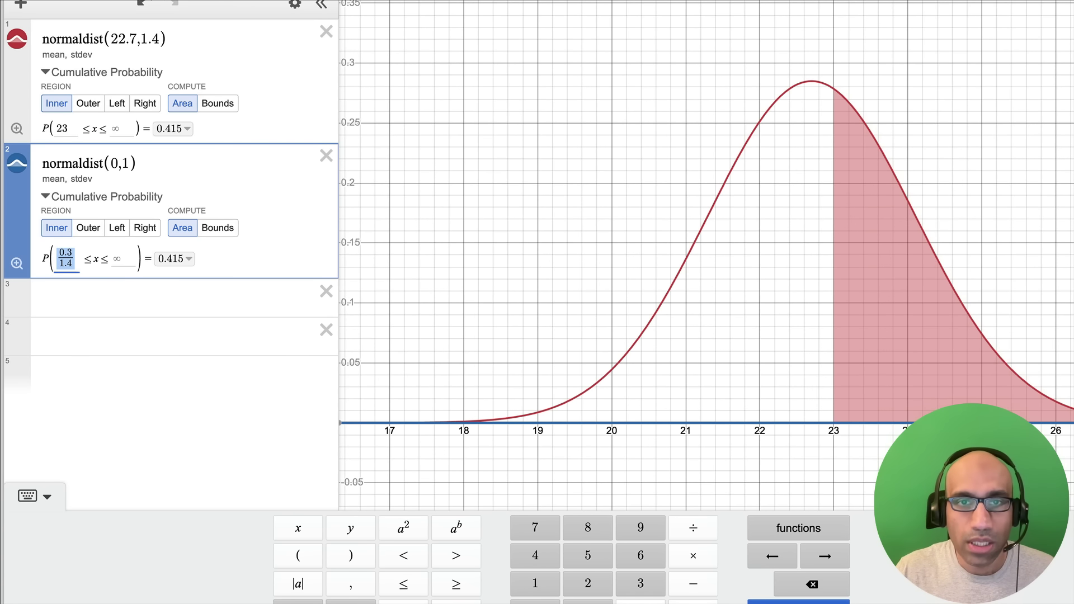
# Step: Insert the normaldist distribution function into the empty third expression
pyautogui.click(42, 297)
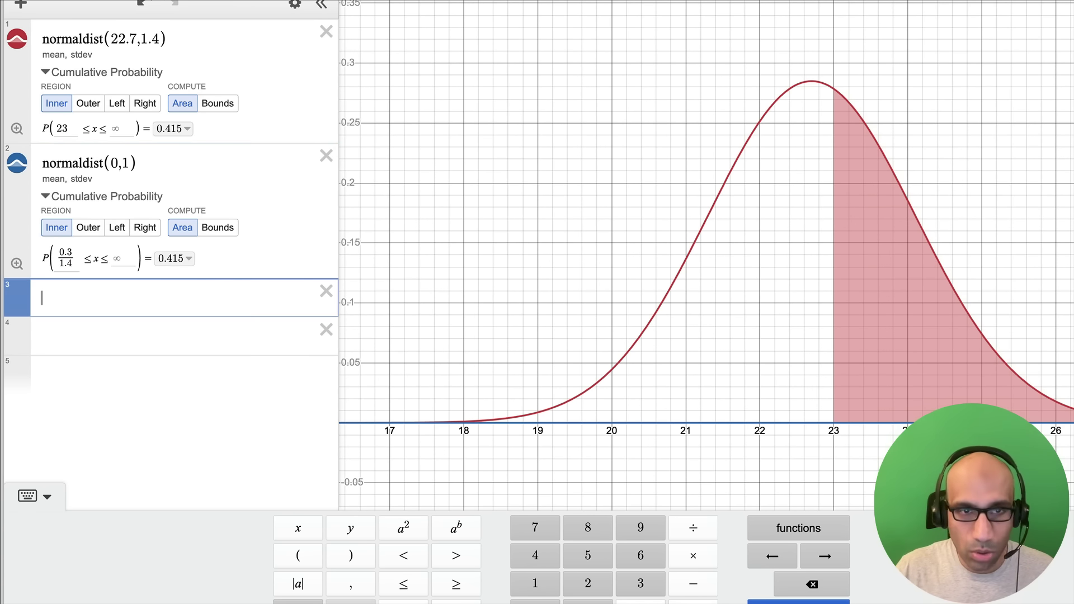
pyautogui.click(799, 528)
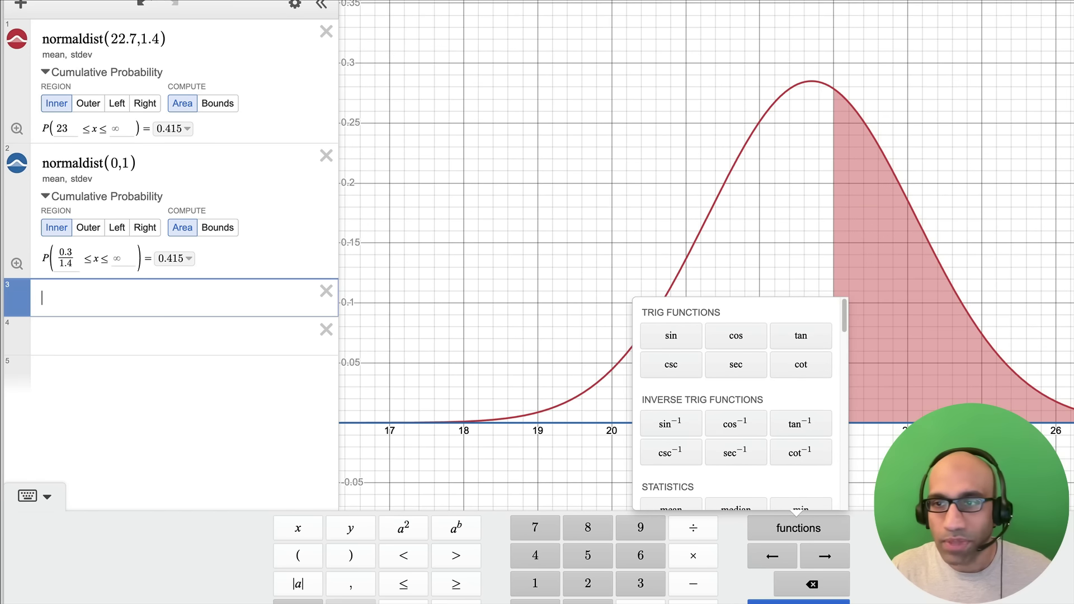
pyautogui.scroll(-5, 739, 403)
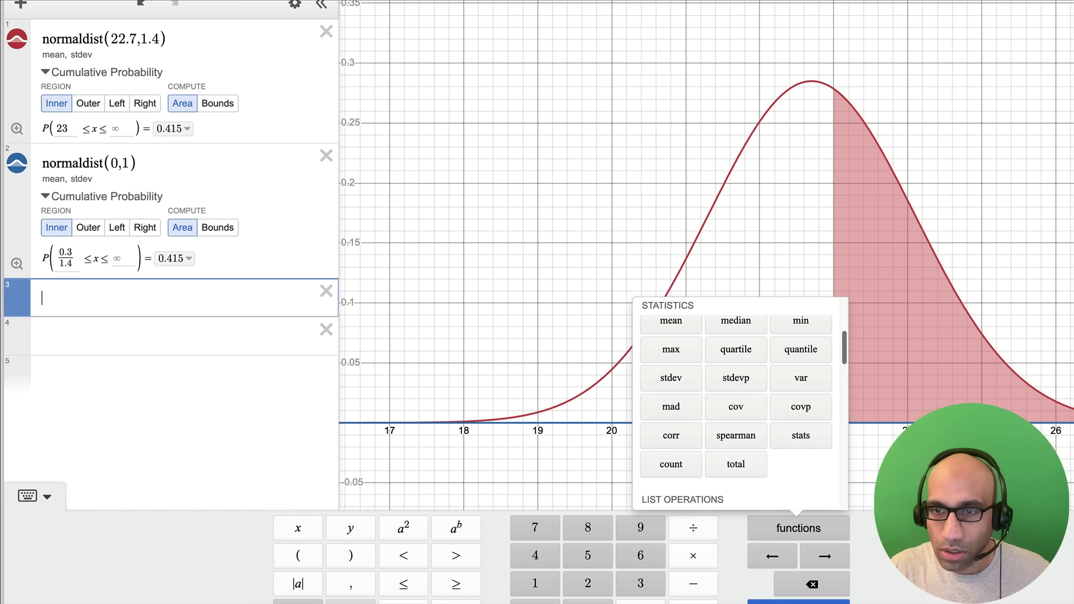
pyautogui.scroll(-5, 739, 403)
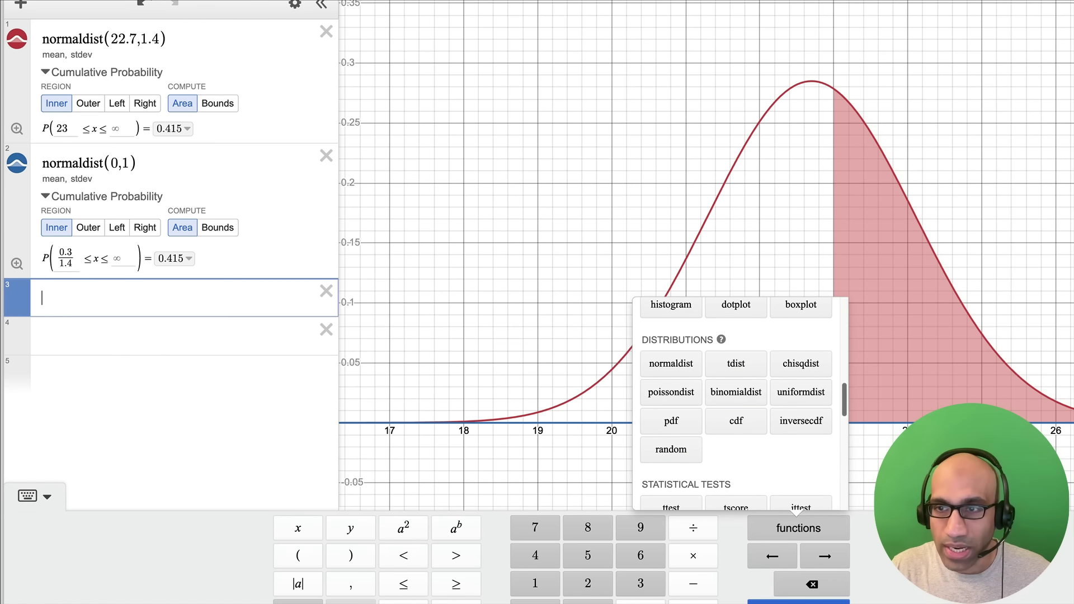
pyautogui.scroll(10, 739, 403)
pyautogui.scroll(-1, 739, 403)
pyautogui.scroll(-5, 738, 403)
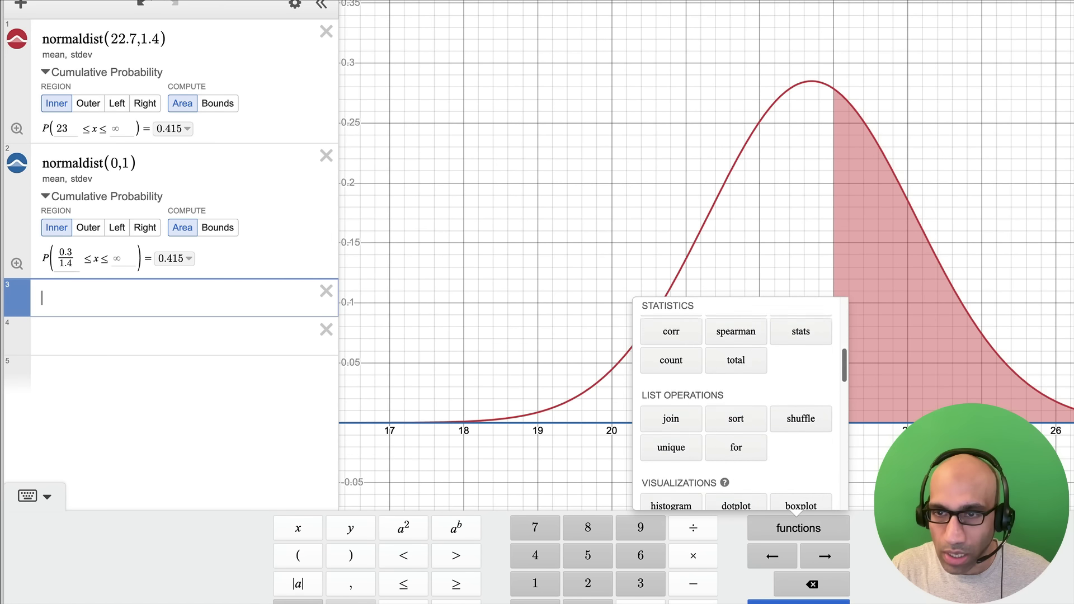
pyautogui.scroll(-2, 738, 403)
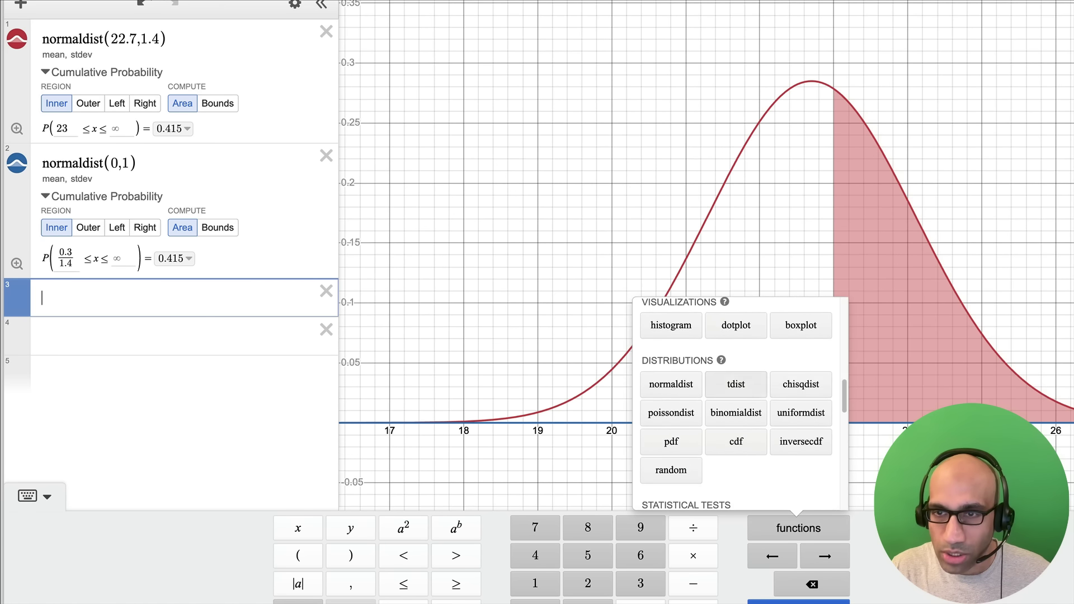
pyautogui.click(670, 384)
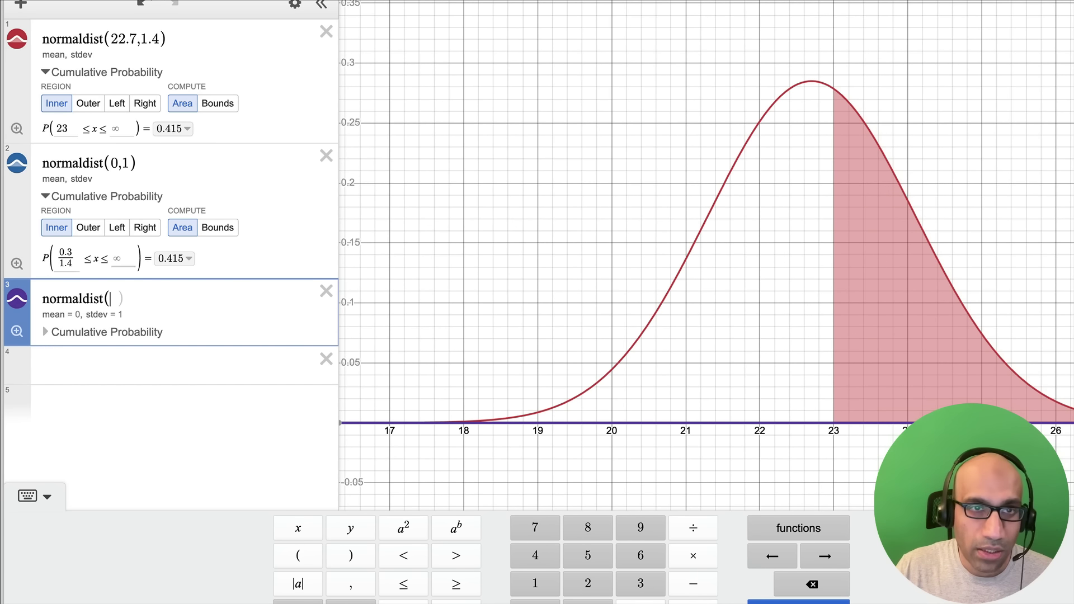
# Step: Give the third distribution a mean of 22.7 and a standard deviation of 1.4
pyautogui.moveTo(111, 40); pyautogui.dragTo(166, 39)
pyautogui.click(113, 299)
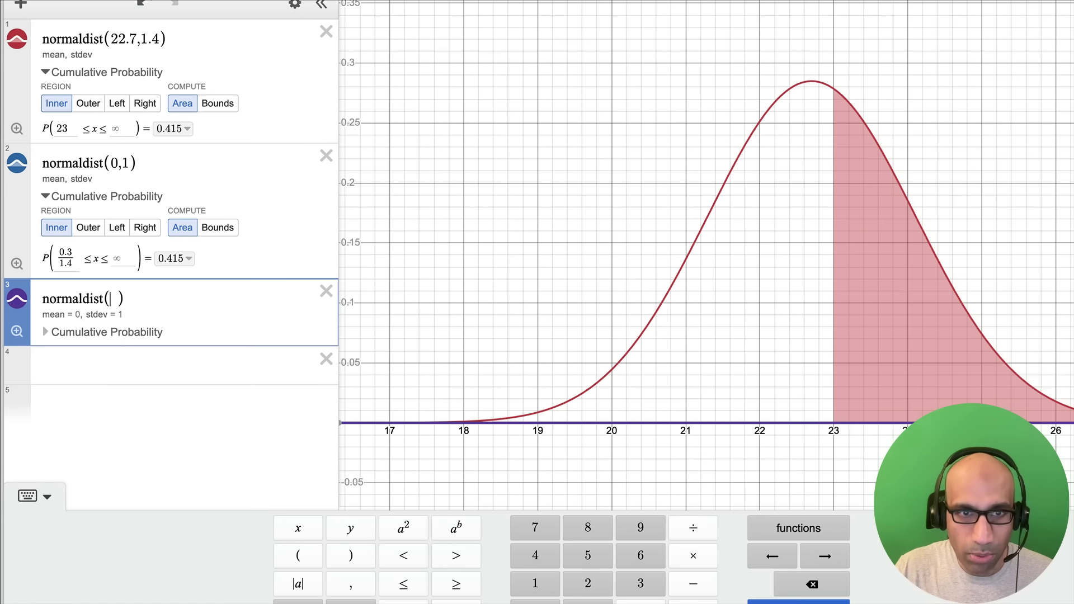
pyautogui.write('22.7,')
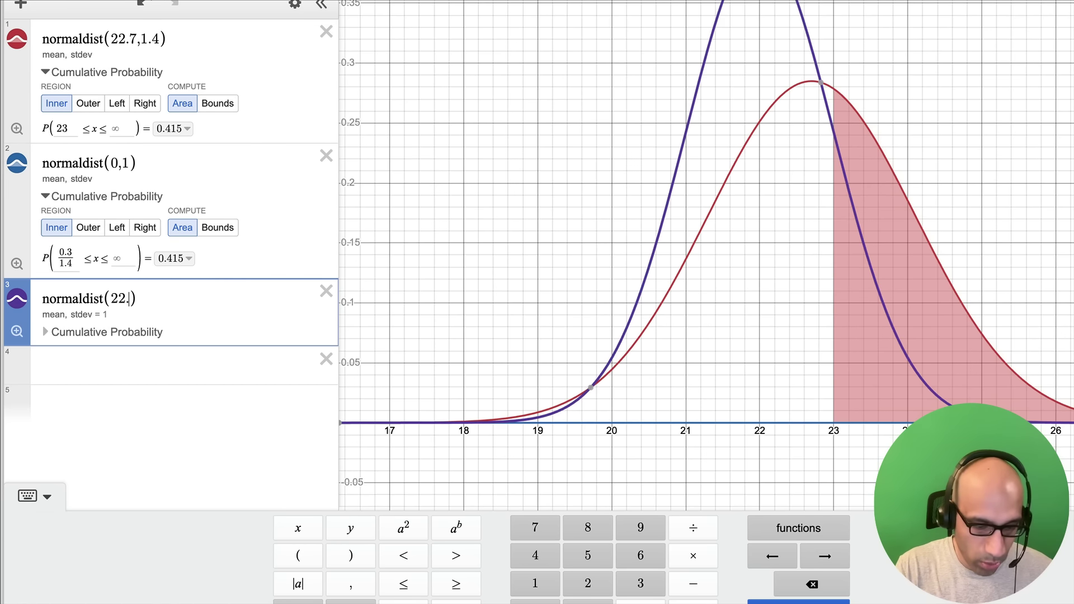
pyautogui.write('1.4')
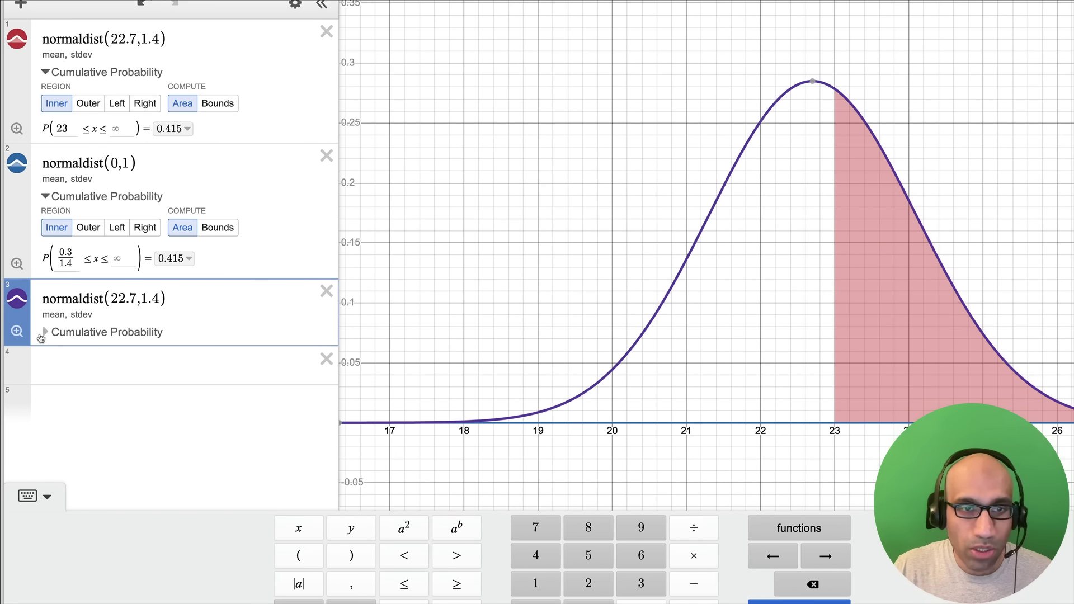
# Step: Show the third distribution's cumulative probability and set its lower bound to 23, keeping the standard deviation at 1.4
pyautogui.click(45, 333)
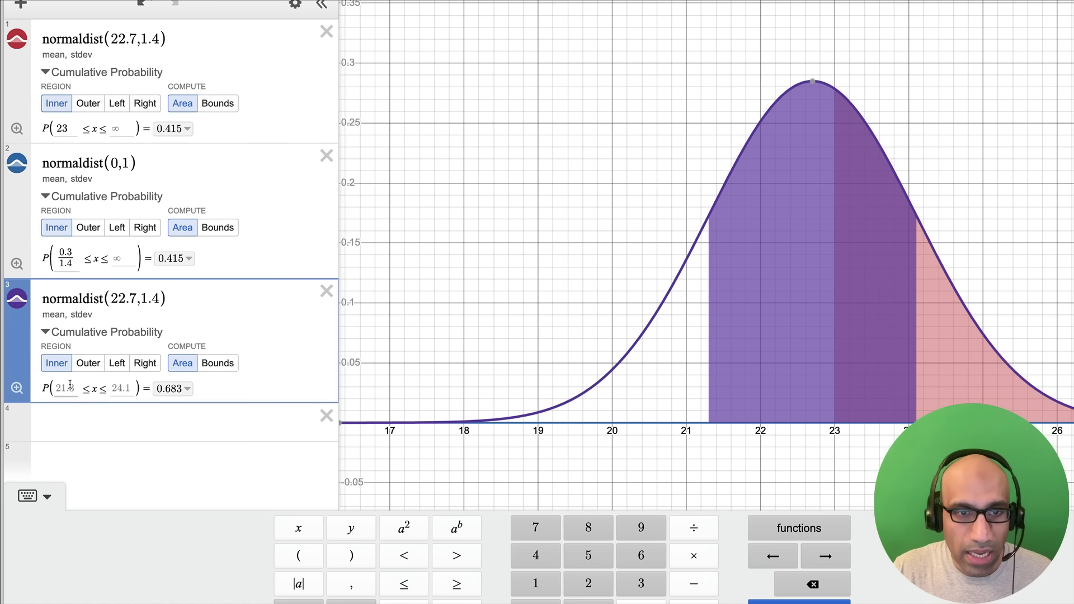
pyautogui.write('23')
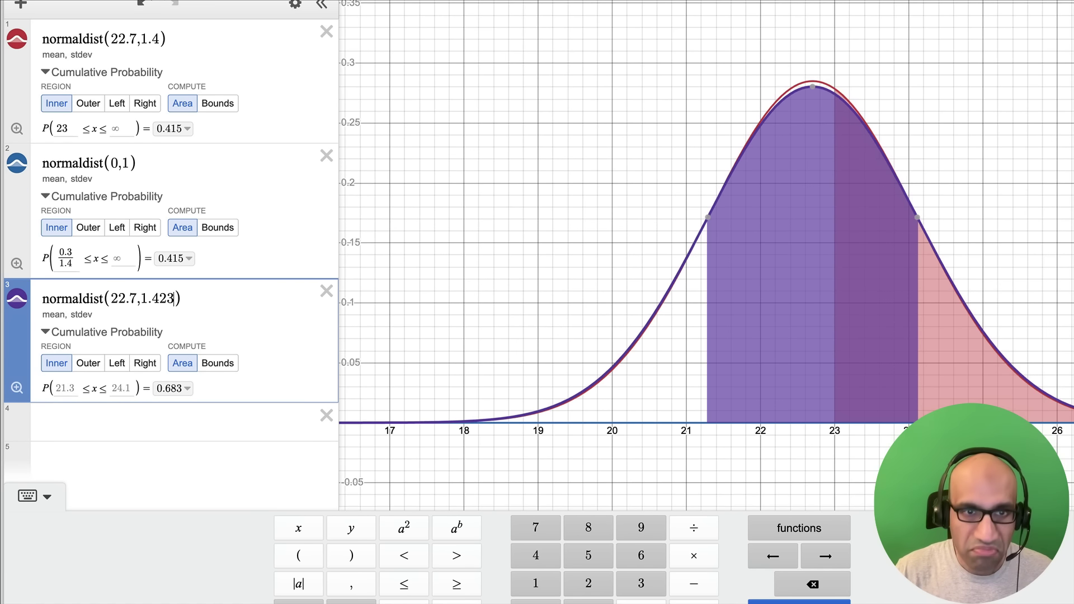
pyautogui.press('BackSpace')
pyautogui.press('BackSpace')
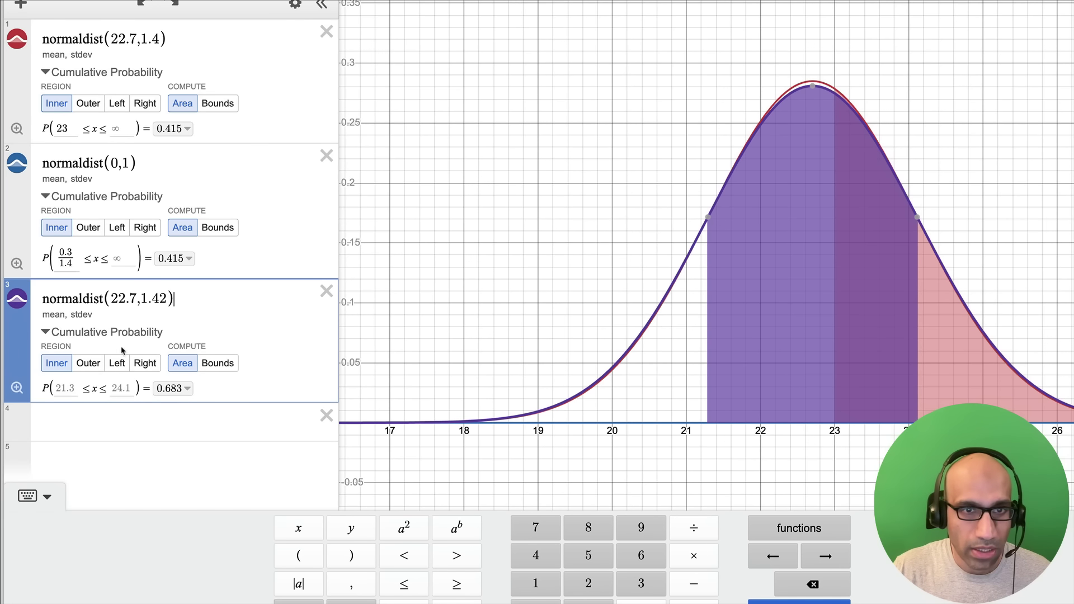
pyautogui.click(66, 388)
pyautogui.write('23')
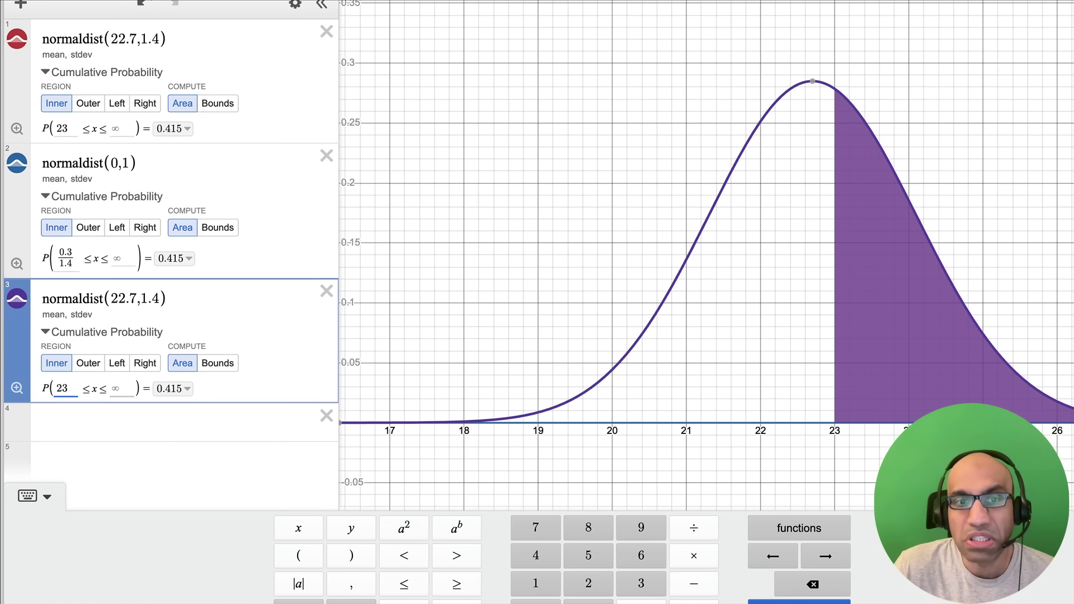
# Step: Try a long run of nines and 99 as the third distribution's upper bound, and clear the bound back to infinity
pyautogui.click(122, 389)
pyautogui.write('9999999')
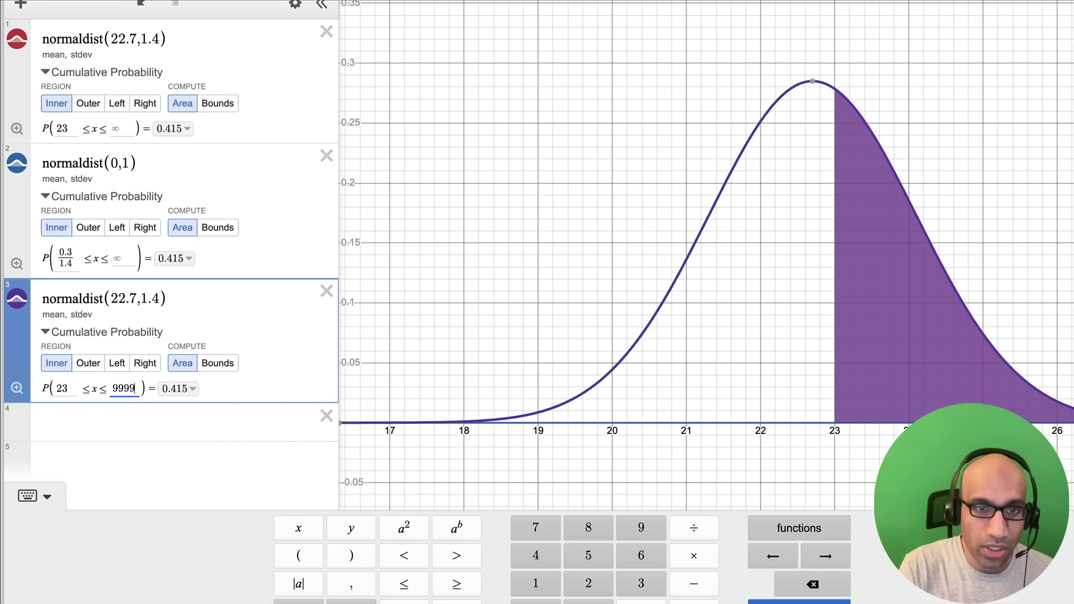
pyautogui.press('BackSpace')
pyautogui.press('BackSpace')
pyautogui.press('BackSpace')
pyautogui.press('BackSpace')
pyautogui.press('BackSpace')
pyautogui.press('Tab')
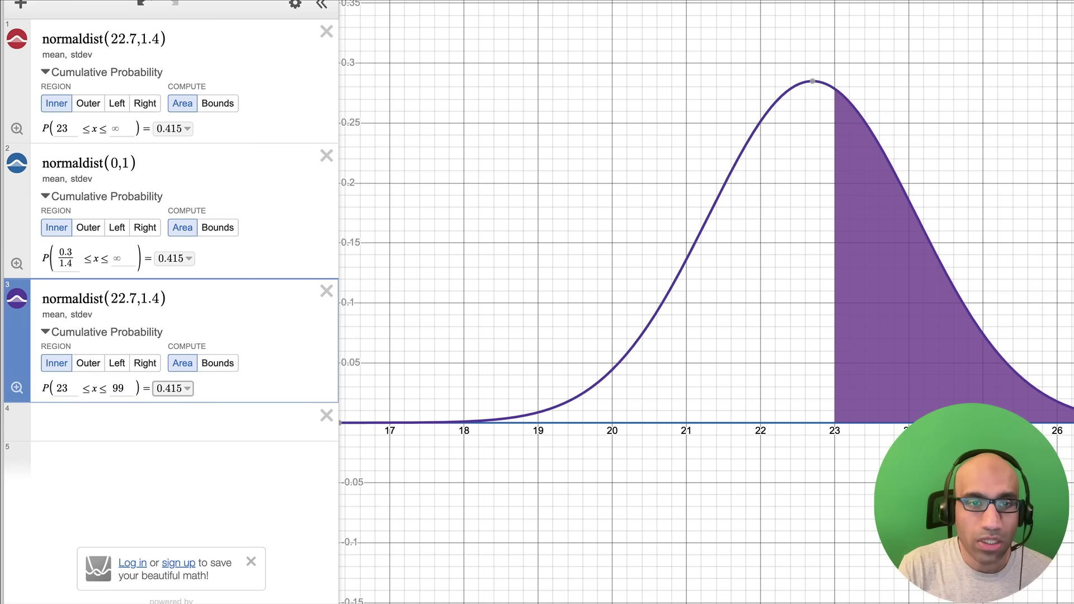
pyautogui.click(119, 394)
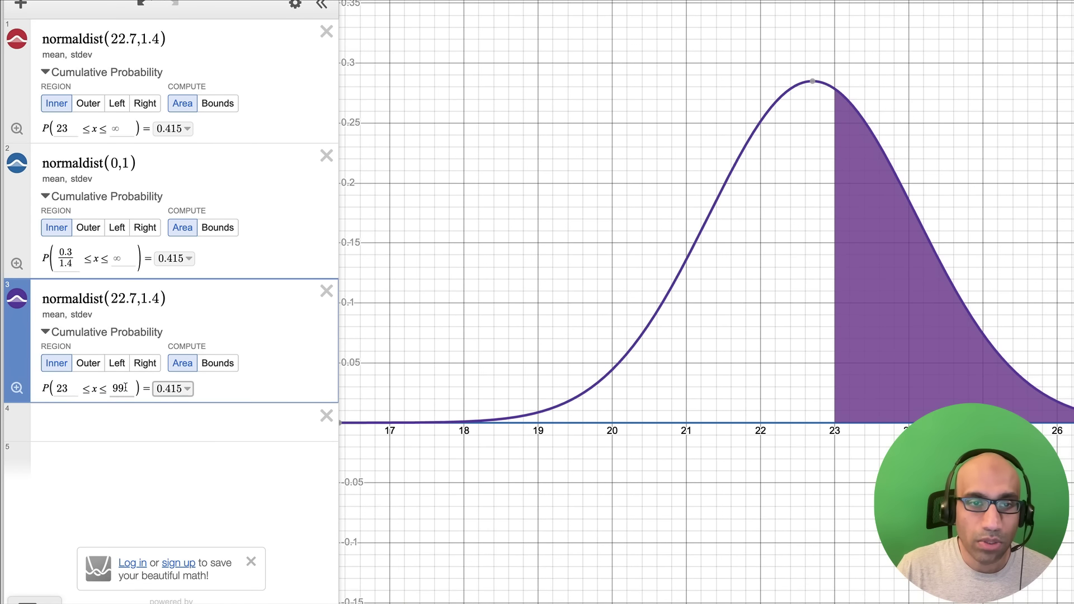
pyautogui.press('BackSpace')
pyautogui.press('BackSpace')
pyautogui.press('Tab')
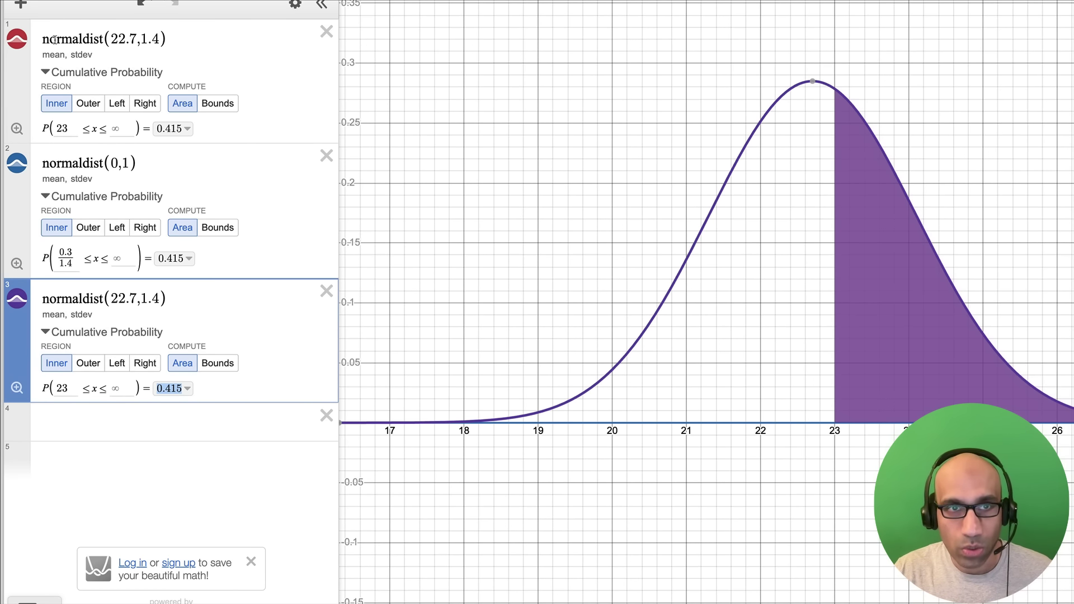
# Step: Compare the first and third normaldist expressions and delete the duplicate third one
pyautogui.moveTo(55, 39); pyautogui.dragTo(168, 39)
pyautogui.moveTo(57, 293); pyautogui.dragTo(189, 291)
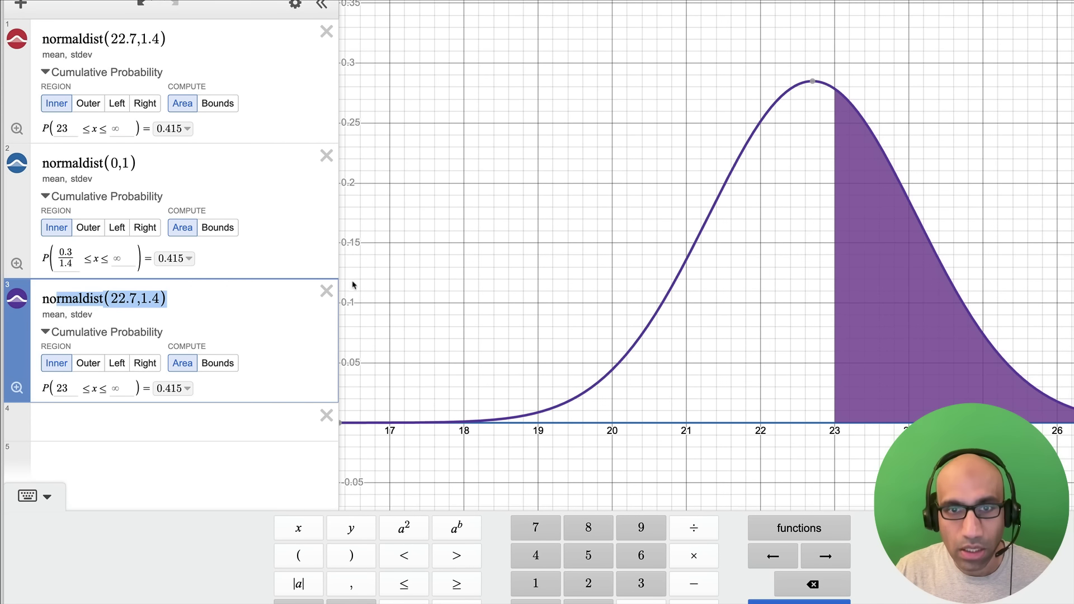
pyautogui.click(326, 291)
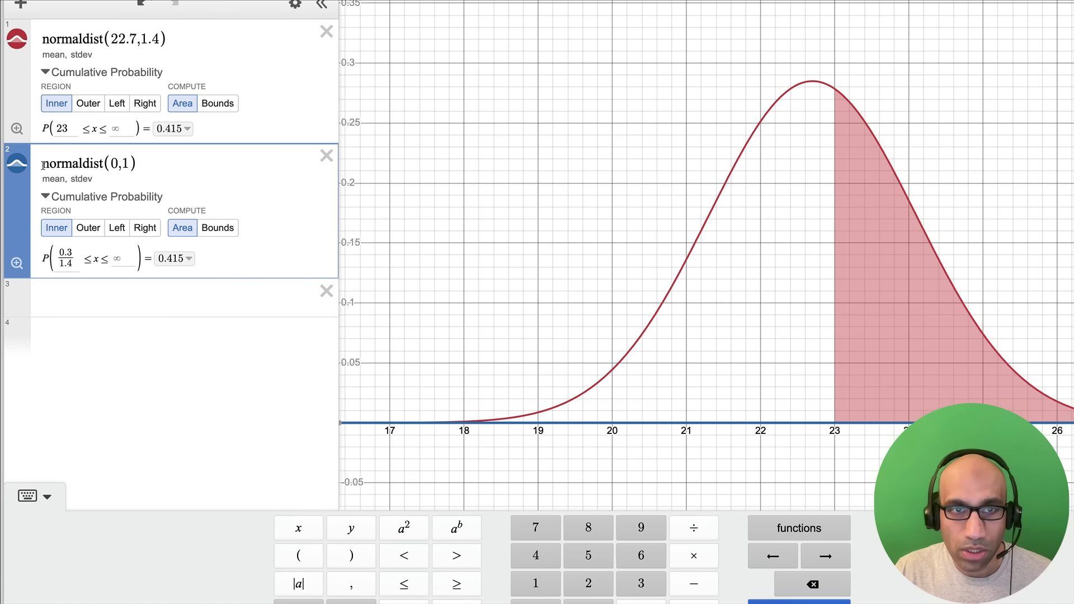
# Step: Highlight the standard normal expression normaldist(0,1) and review the z-score fraction on the problem page
pyautogui.moveTo(43, 166); pyautogui.dragTo(145, 159)
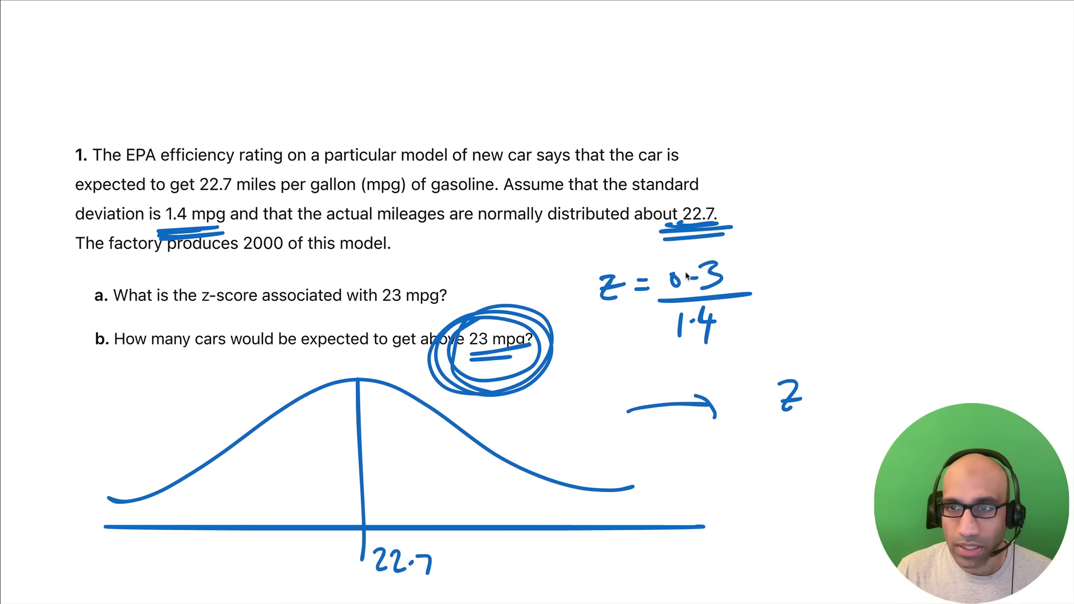
pyautogui.moveTo(723, 243); pyautogui.dragTo(582, 238)
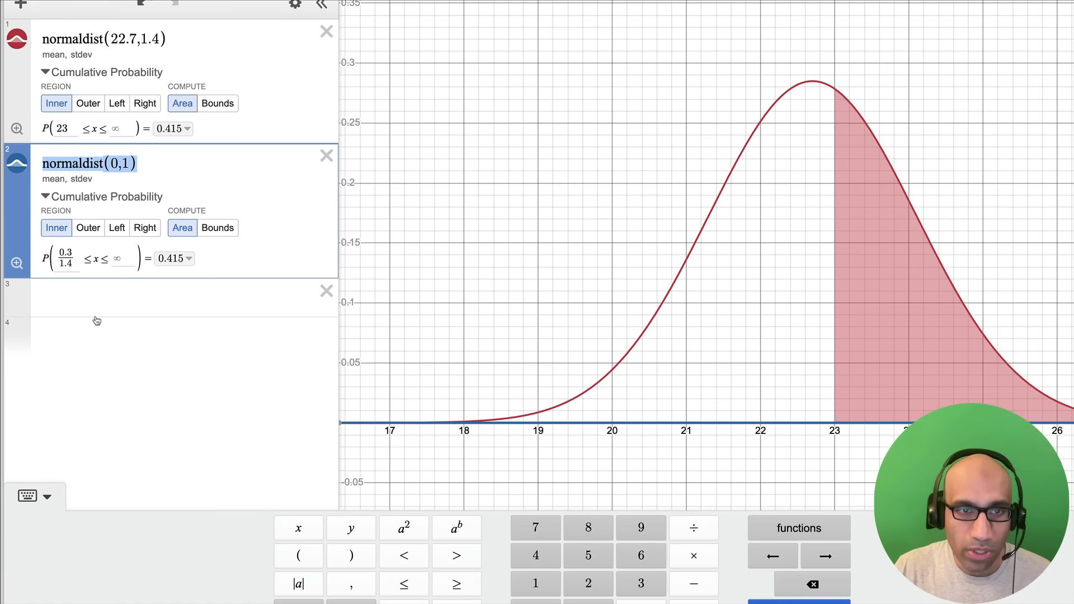
# Step: Add a standard normal distribution, normaldist(0,1), as the third expression using the distributions in the function list
pyautogui.click(79, 296)
pyautogui.click(811, 528)
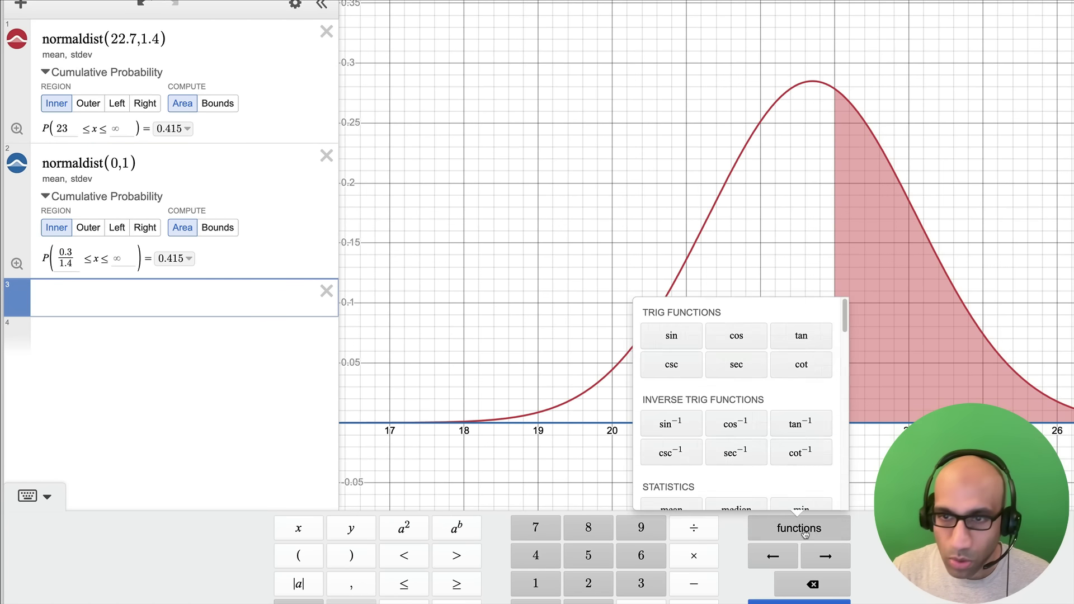
pyautogui.moveTo(851, 320); pyautogui.dragTo(715, 402)
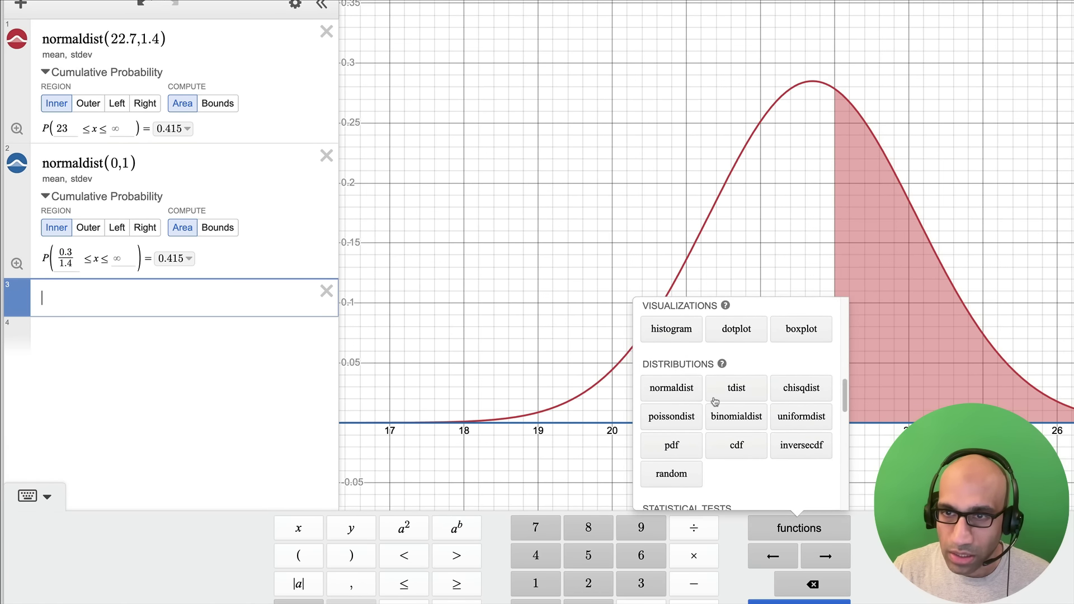
pyautogui.click(663, 391)
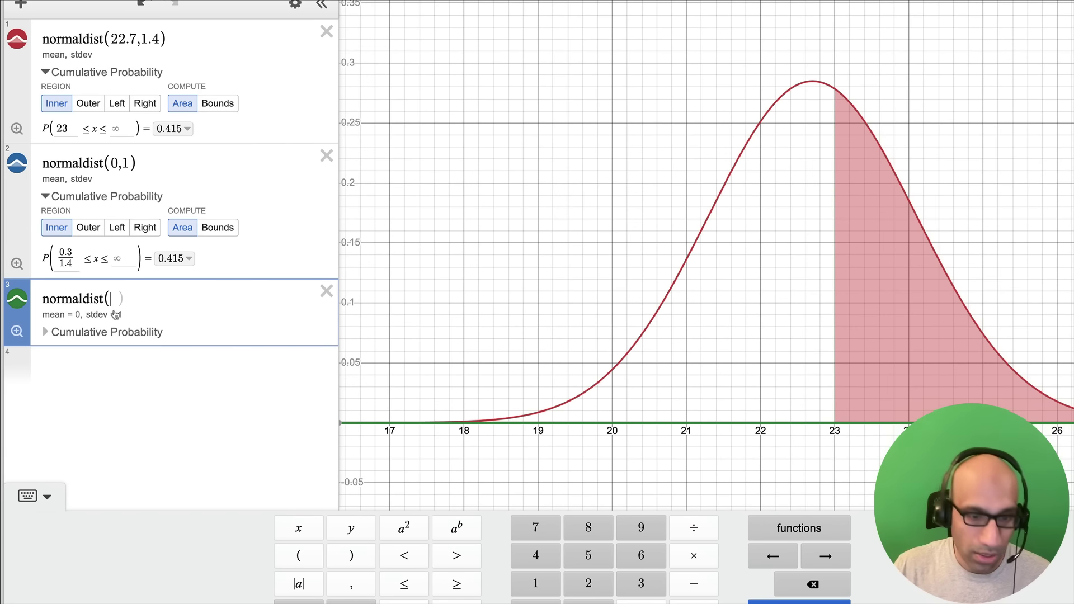
pyautogui.write('0,1')
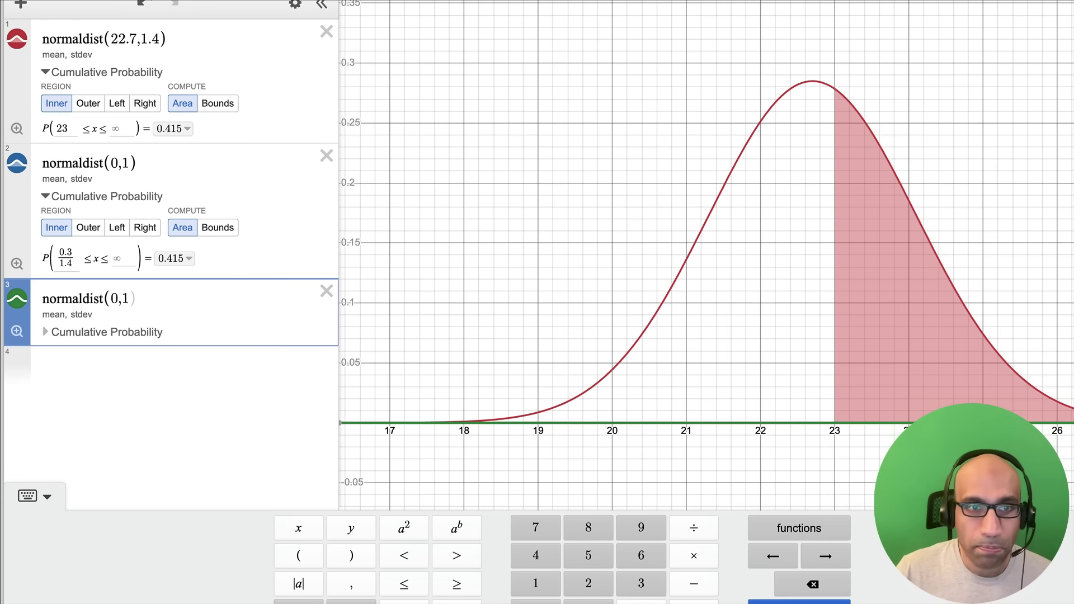
# Step: Show the third distribution's cumulative probability and set its lower bound to 0.3/1.4, with the upper bound at infinity
pyautogui.click(44, 333)
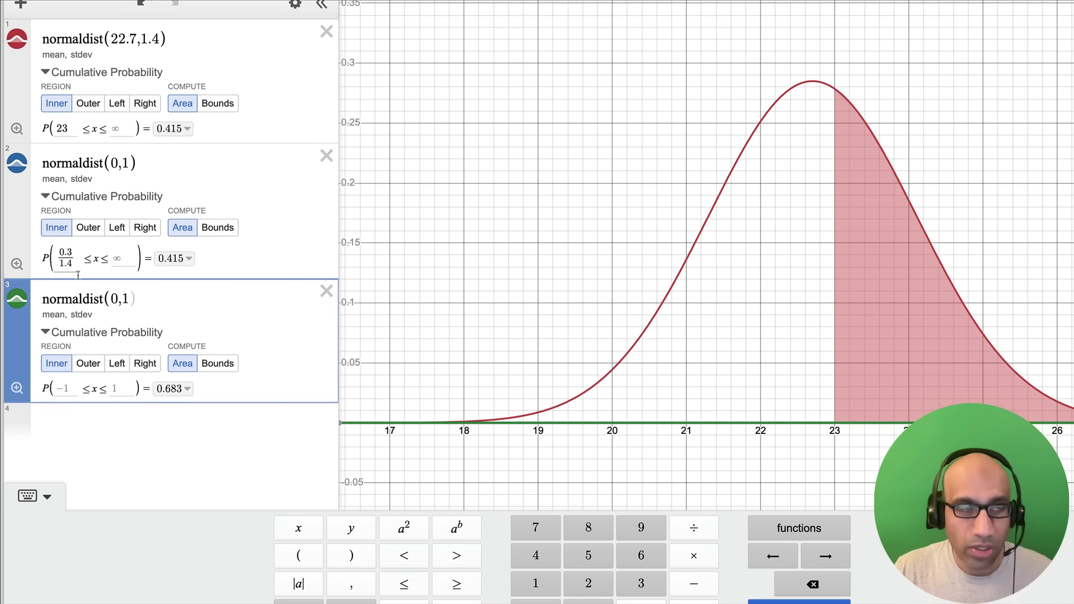
pyautogui.click(93, 385)
pyautogui.press('BackSpace')
pyautogui.press('BackSpace')
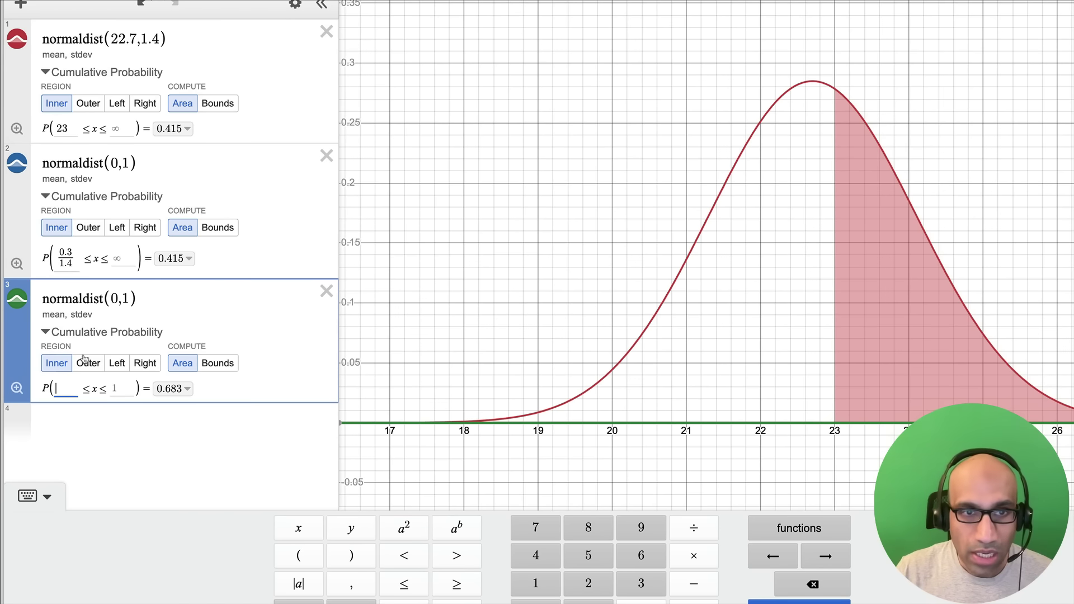
pyautogui.write('0.3')
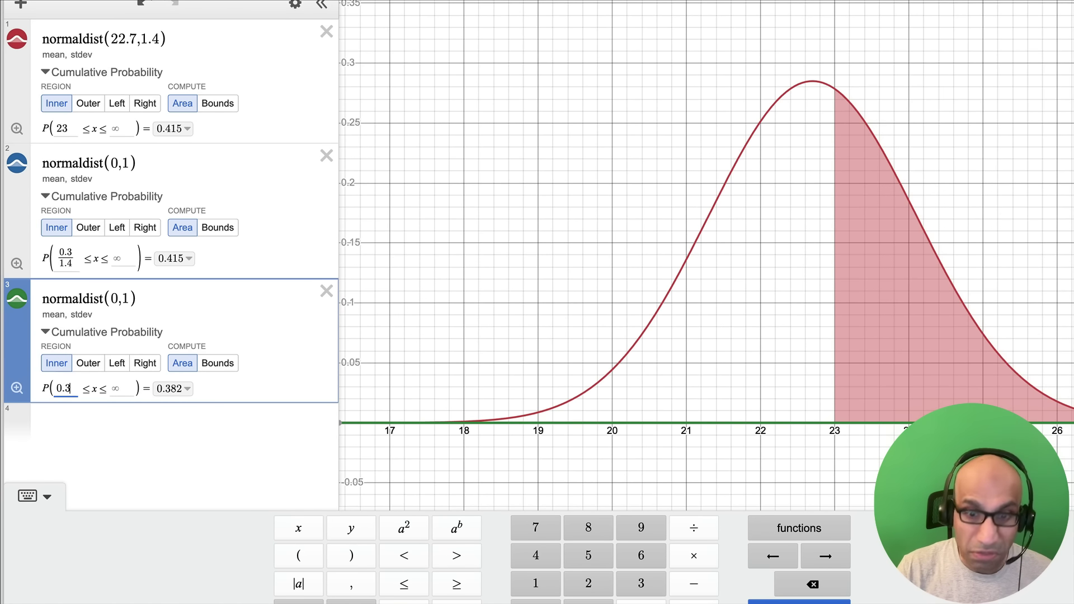
pyautogui.write('/1.4')
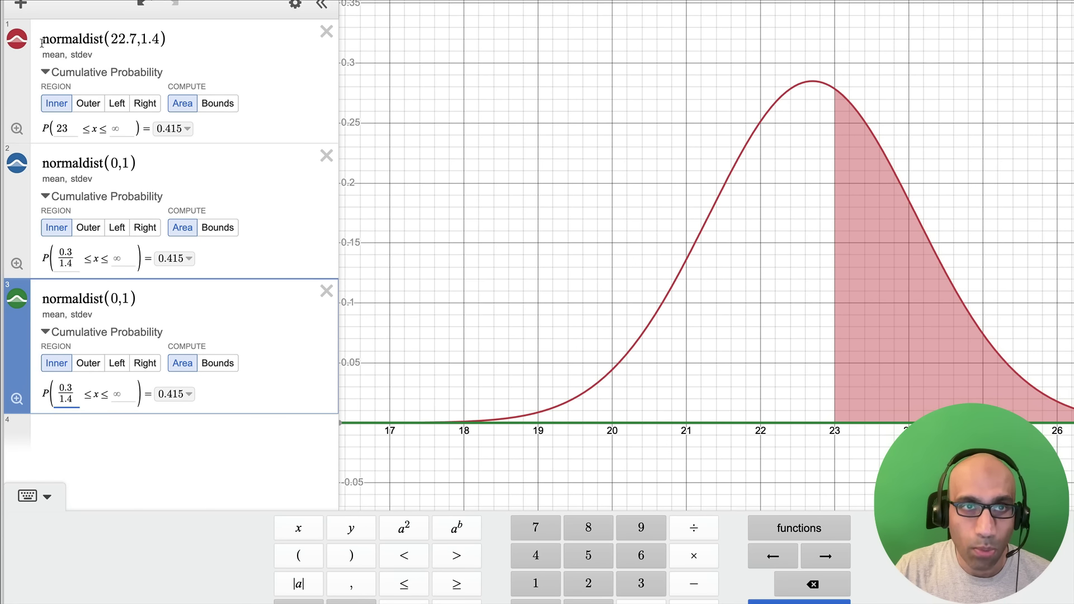
# Step: Highlight normaldist(22.7,1.4) and the third expression, normaldist(0,1), to compare the raw-value and z-score approaches
pyautogui.moveTo(42, 41); pyautogui.dragTo(165, 37)
pyautogui.click(62, 295)
pyautogui.moveTo(62, 295); pyautogui.dragTo(174, 292)
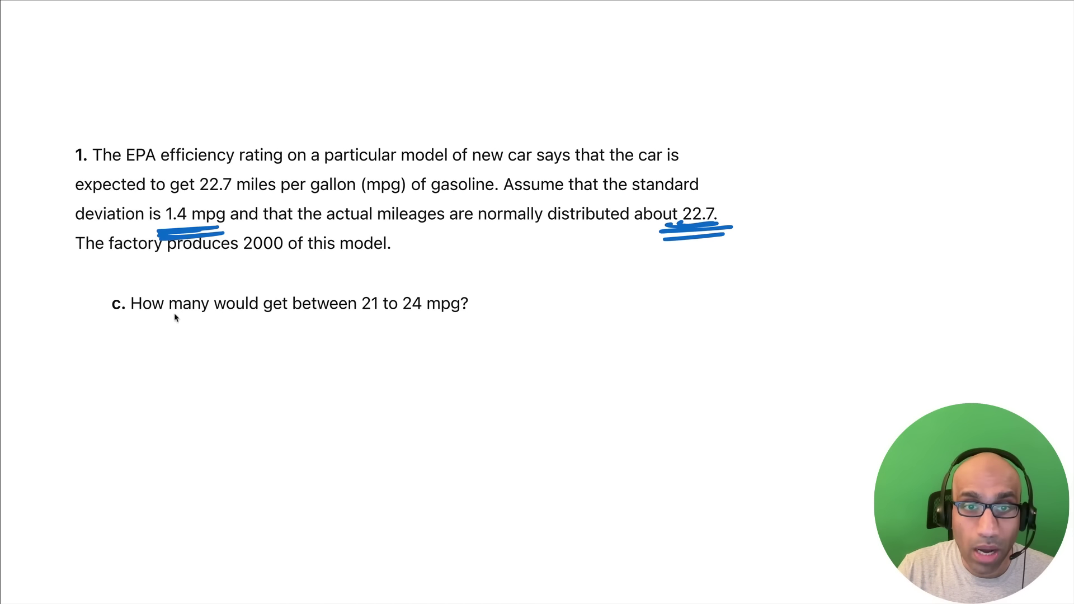
# Step: Underline 21 and 24 in question c, and sketch a bell curve with a baseline and a centre line labelled 22.7
pyautogui.moveTo(348, 317); pyautogui.dragTo(432, 312)
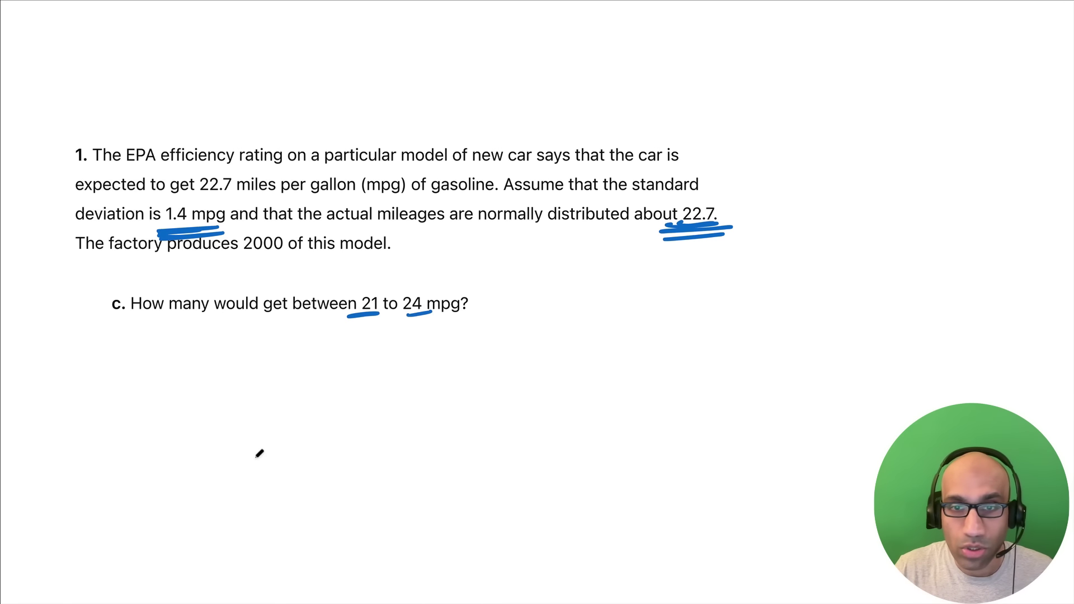
pyautogui.moveTo(252, 460); pyautogui.dragTo(826, 418)
pyautogui.moveTo(291, 472); pyautogui.dragTo(898, 439)
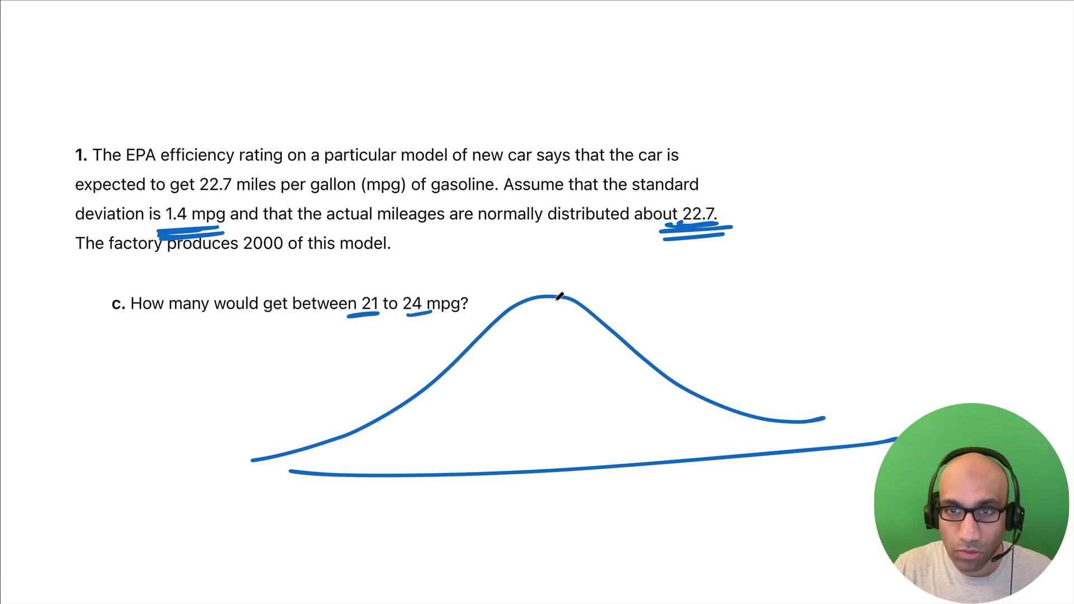
pyautogui.moveTo(548, 250)
pyautogui.mouseDown()
pyautogui.moveTo(564, 534)
pyautogui.moveTo(536, 545)
pyautogui.moveTo(589, 551)
pyautogui.mouseUp()
pyautogui.click(570, 539)
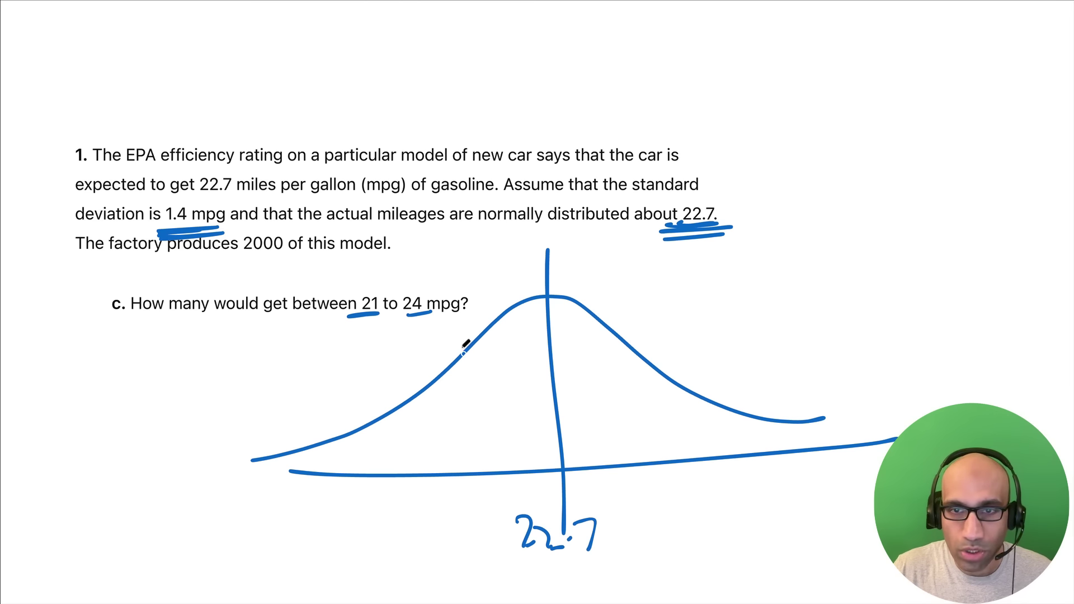
# Step: Draw vertical boundary lines on both sides of the bell curve's mean and label them 21 and 24
pyautogui.moveTo(471, 311)
pyautogui.mouseDown()
pyautogui.moveTo(482, 489)
pyautogui.moveTo(460, 525)
pyautogui.moveTo(472, 521)
pyautogui.mouseUp()
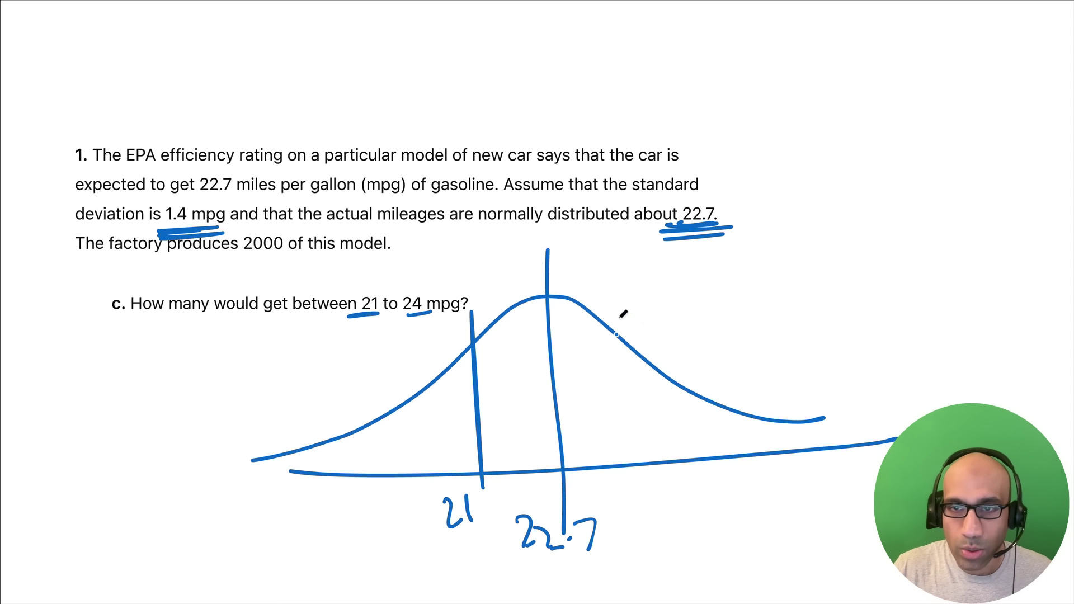
pyautogui.moveTo(619, 316)
pyautogui.mouseDown()
pyautogui.moveTo(629, 488)
pyautogui.moveTo(652, 514)
pyautogui.mouseUp()
pyautogui.moveTo(666, 479); pyautogui.dragTo(679, 511)
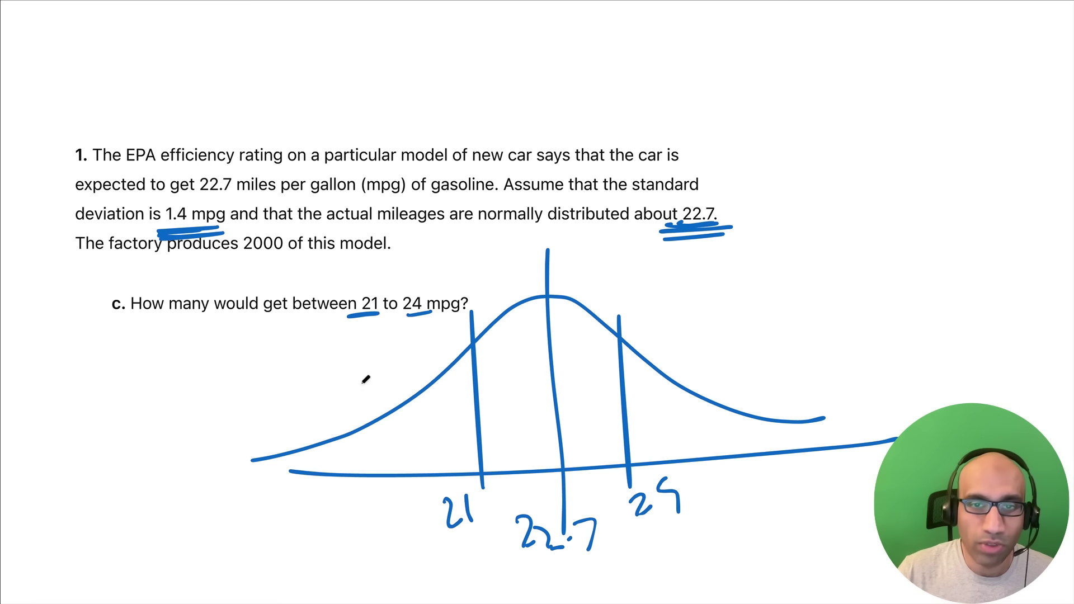
# Step: Handwrite the z-score formula, z = (x − μ)/σ, below question c beside the bell curve
pyautogui.moveTo(146, 337)
pyautogui.mouseDown()
pyautogui.moveTo(166, 357)
pyautogui.moveTo(148, 366)
pyautogui.mouseUp()
pyautogui.moveTo(172, 350)
pyautogui.mouseDown()
pyautogui.moveTo(193, 346)
pyautogui.moveTo(221, 367)
pyautogui.mouseUp()
pyautogui.moveTo(152, 385); pyautogui.dragTo(234, 380)
pyautogui.moveTo(180, 405)
pyautogui.mouseDown()
pyautogui.moveTo(172, 421)
pyautogui.moveTo(220, 393)
pyautogui.mouseUp()
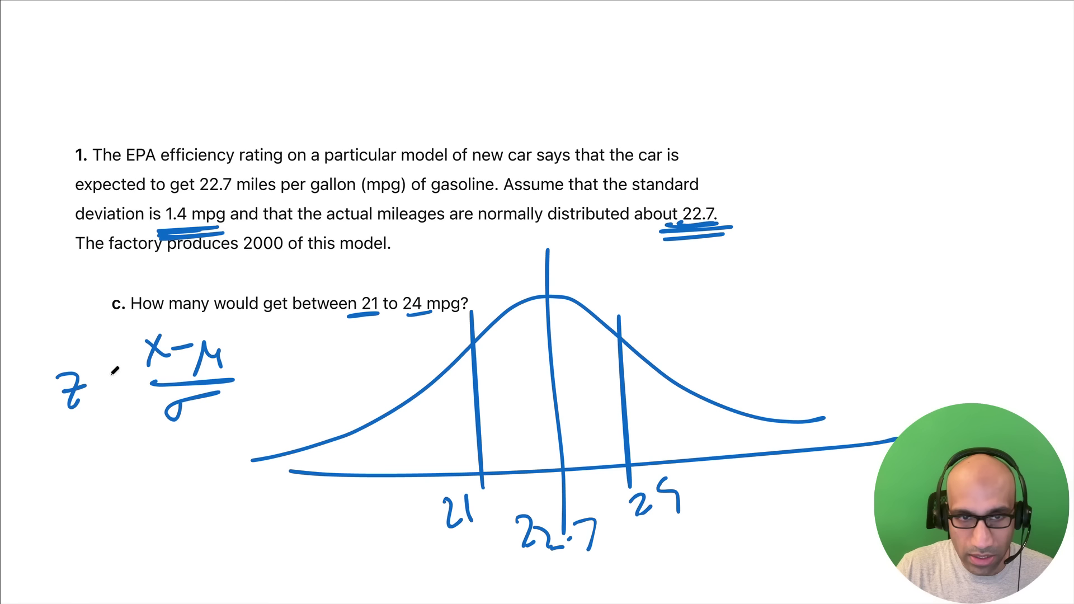